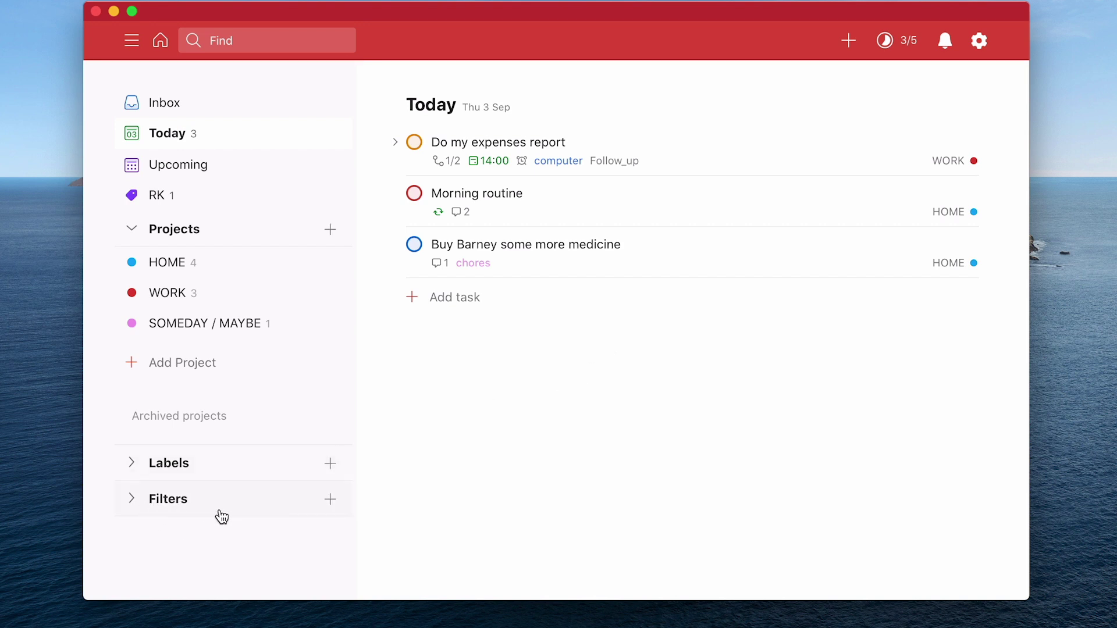
Expand Filters and view Priority 1, opening its edit settings and cancelling without changes
{"action": "left_click", "coordinate": [136, 506]}
{"action": "scroll", "coordinate": [207, 481], "scroll_direction": "down", "scroll_amount": 4}
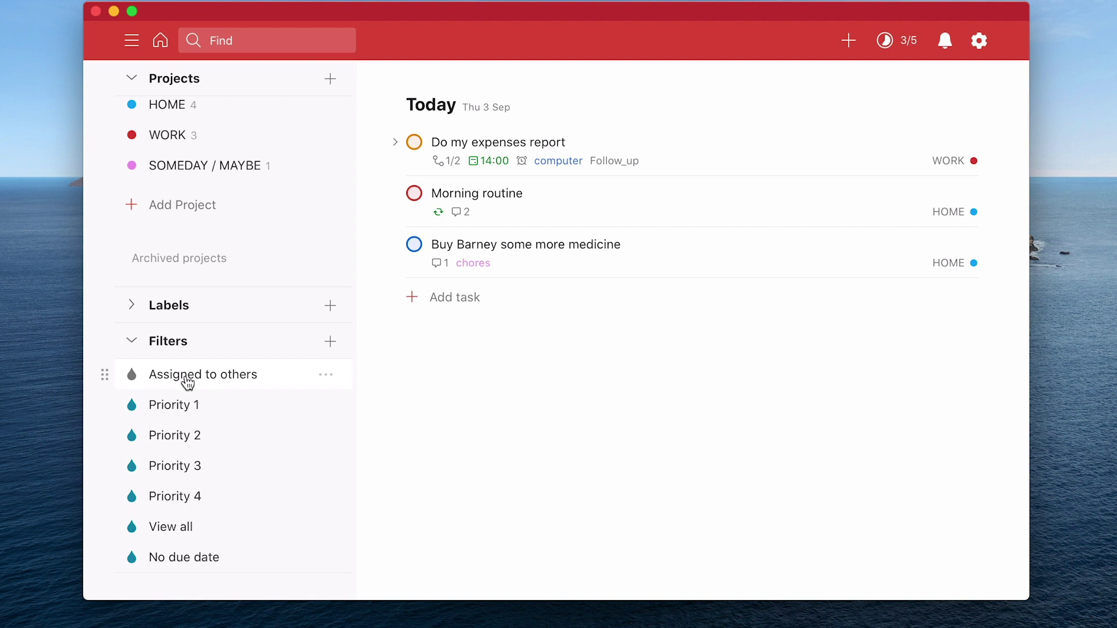
{"action": "left_click", "coordinate": [191, 409]}
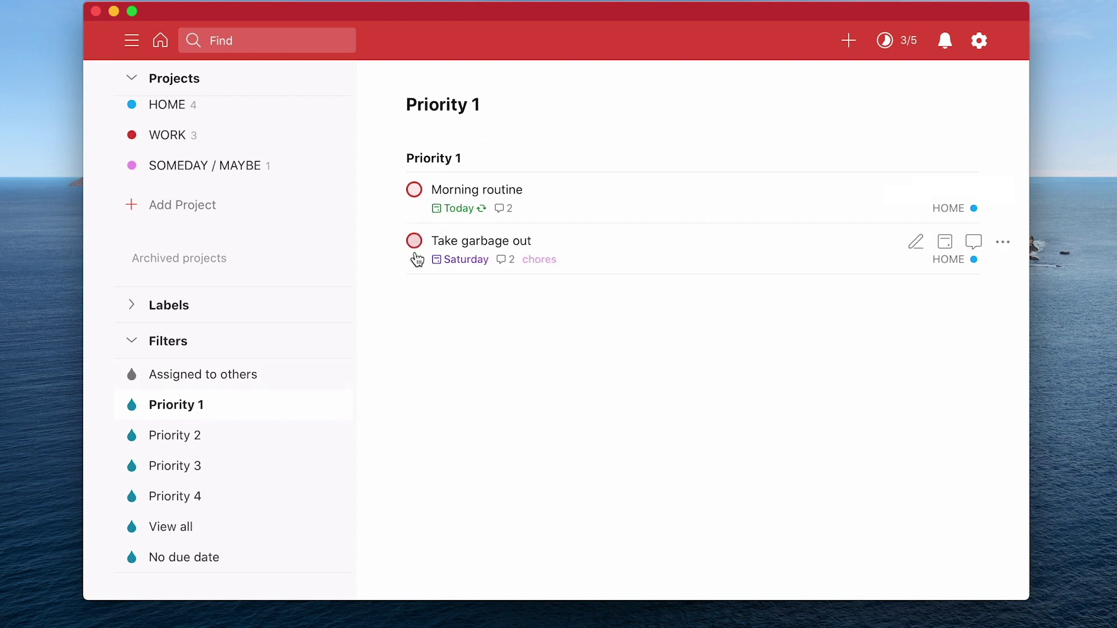
{"action": "left_click", "coordinate": [323, 407]}
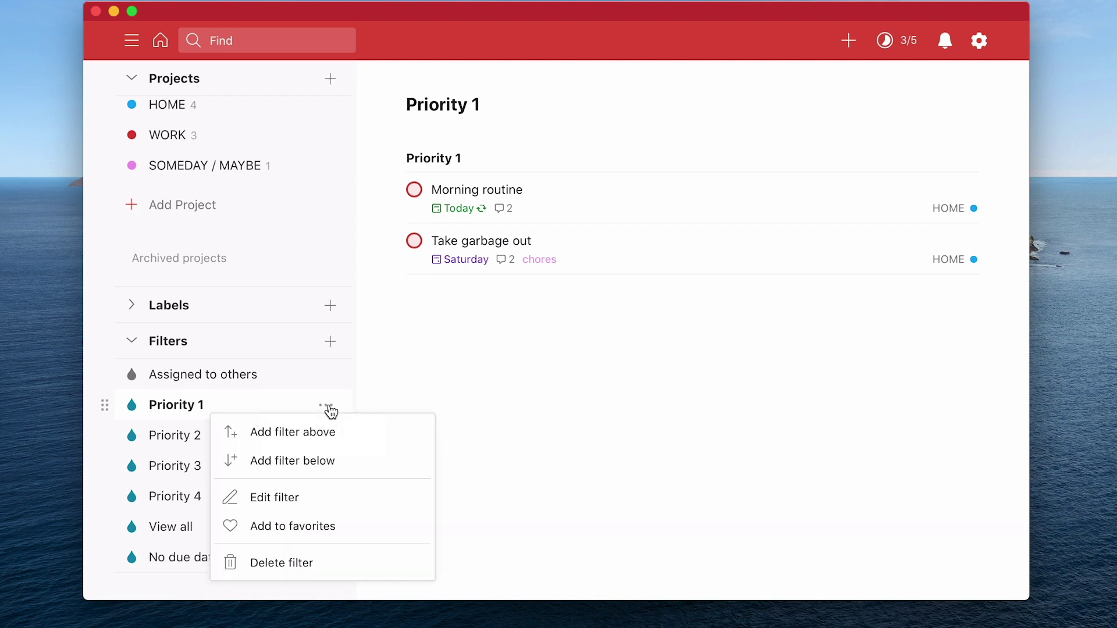
{"action": "left_click", "coordinate": [322, 497]}
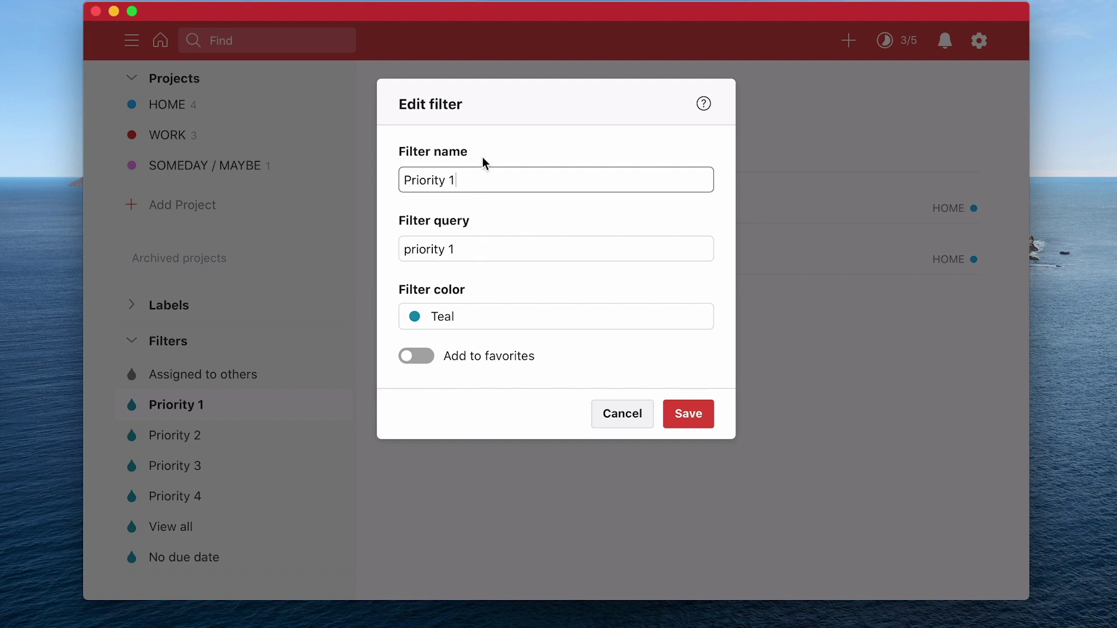
{"action": "left_click", "coordinate": [688, 415]}
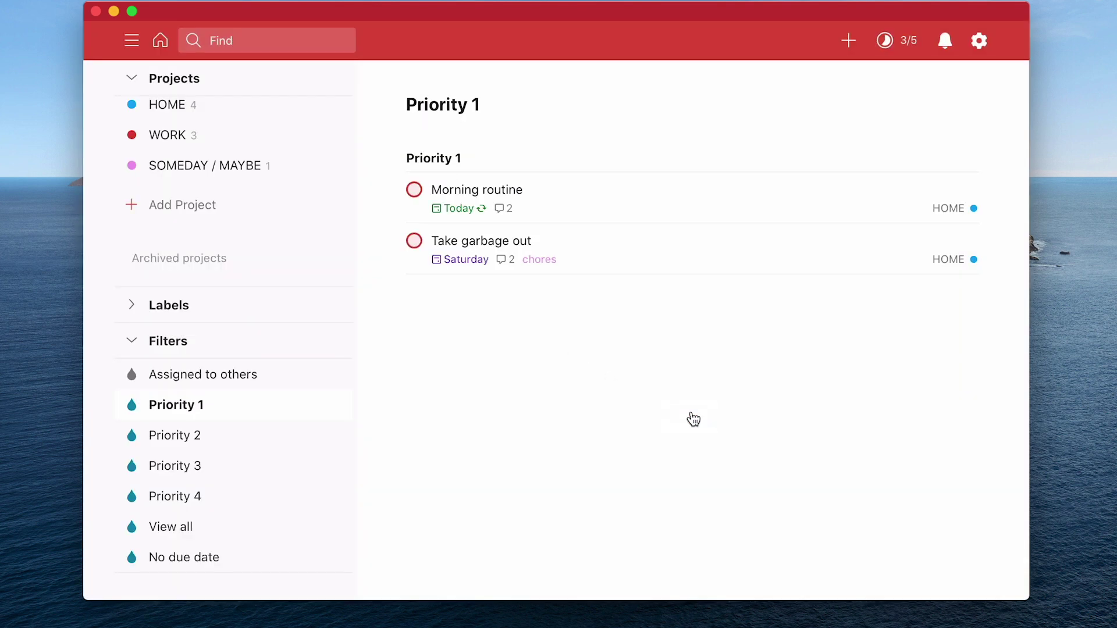
Browse the Priority 2, Priority 3 and Priority 4 filter views
{"action": "left_click", "coordinate": [161, 441]}
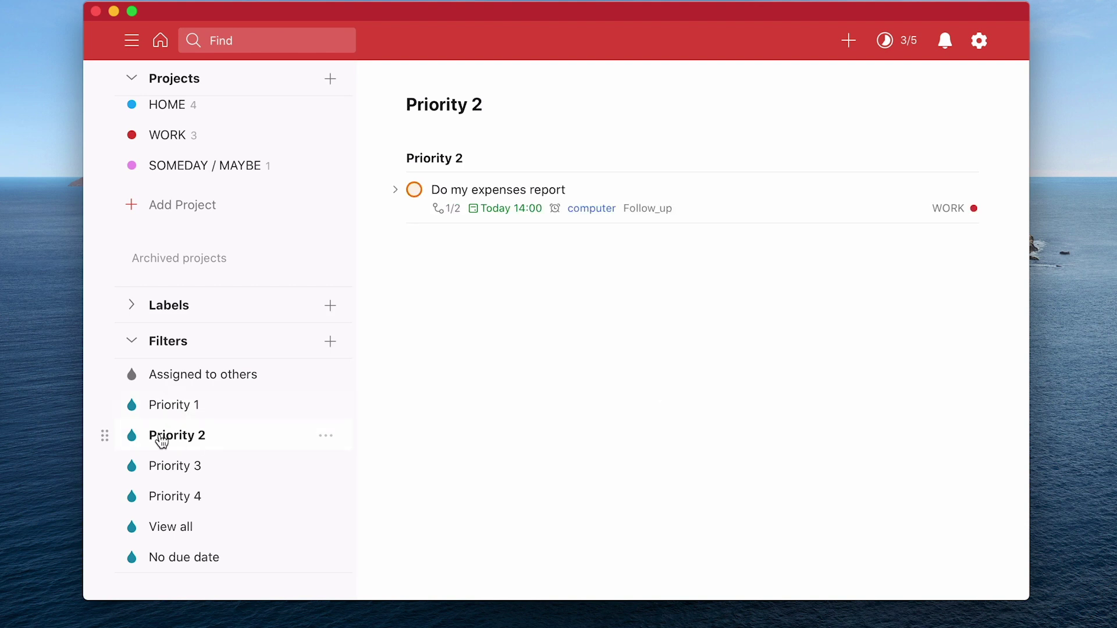
{"action": "left_click", "coordinate": [179, 473]}
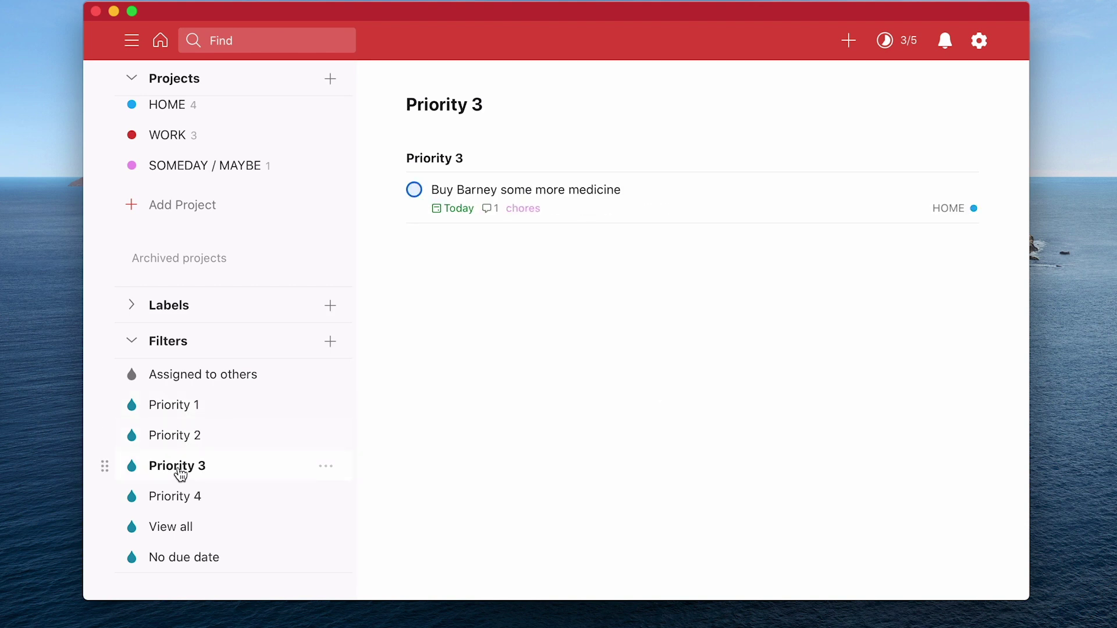
{"action": "left_click", "coordinate": [185, 512]}
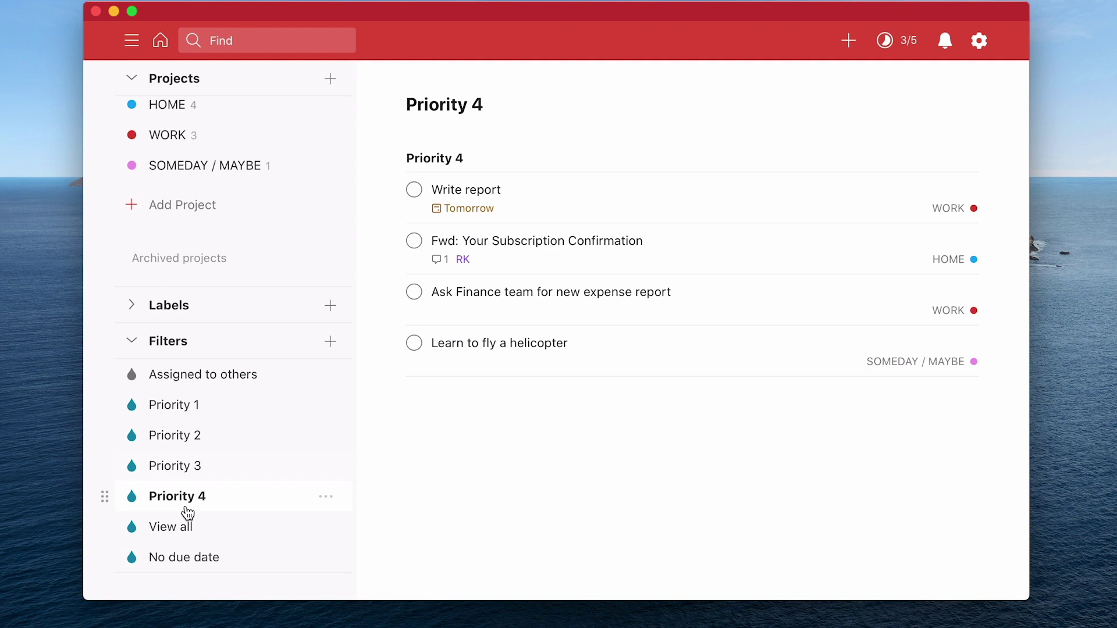
View the View all filter, then the No due date filter
{"action": "left_click", "coordinate": [172, 533]}
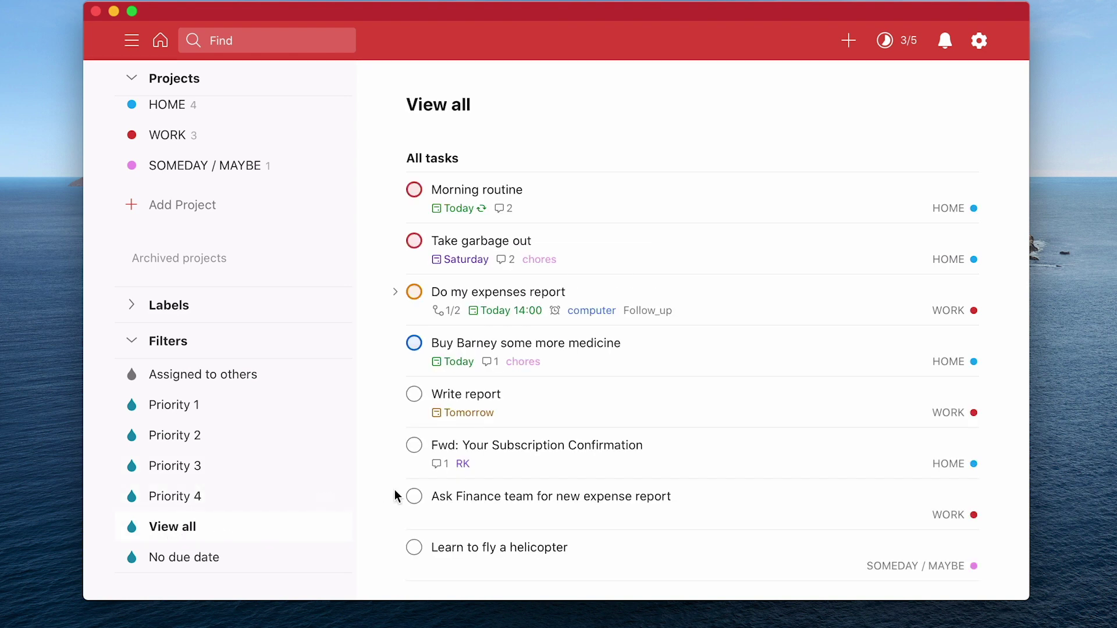
{"action": "scroll", "coordinate": [397, 496], "scroll_direction": "down", "scroll_amount": 3}
{"action": "scroll", "coordinate": [396, 495], "scroll_direction": "up", "scroll_amount": 3}
{"action": "left_click", "coordinate": [175, 567]}
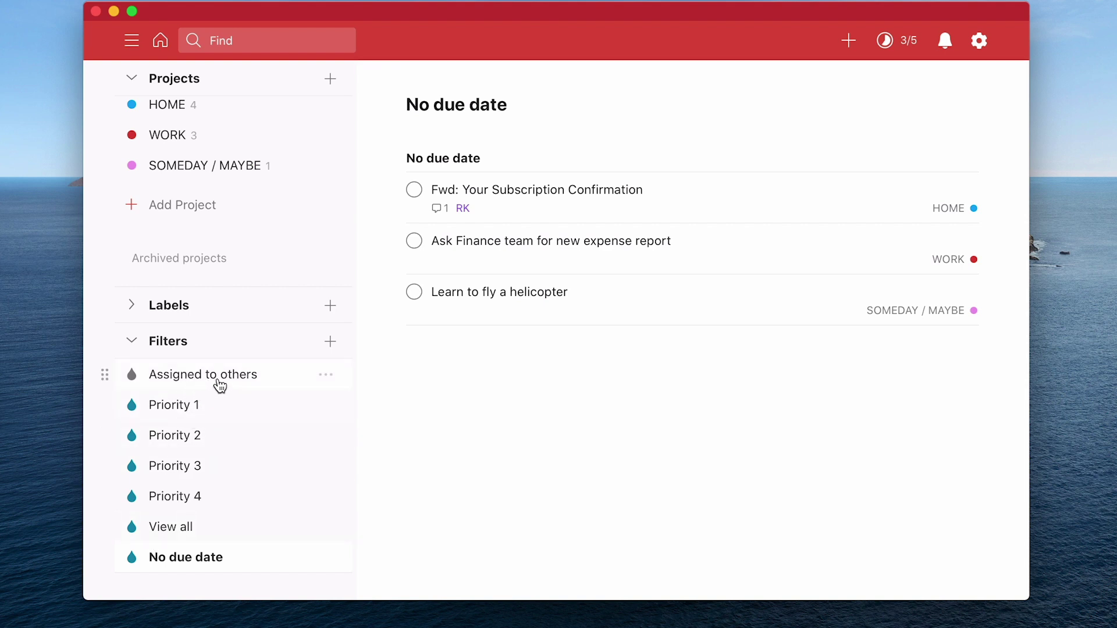
Delete the Assigned to others filter and confirm the deletion
{"action": "left_click", "coordinate": [326, 375]}
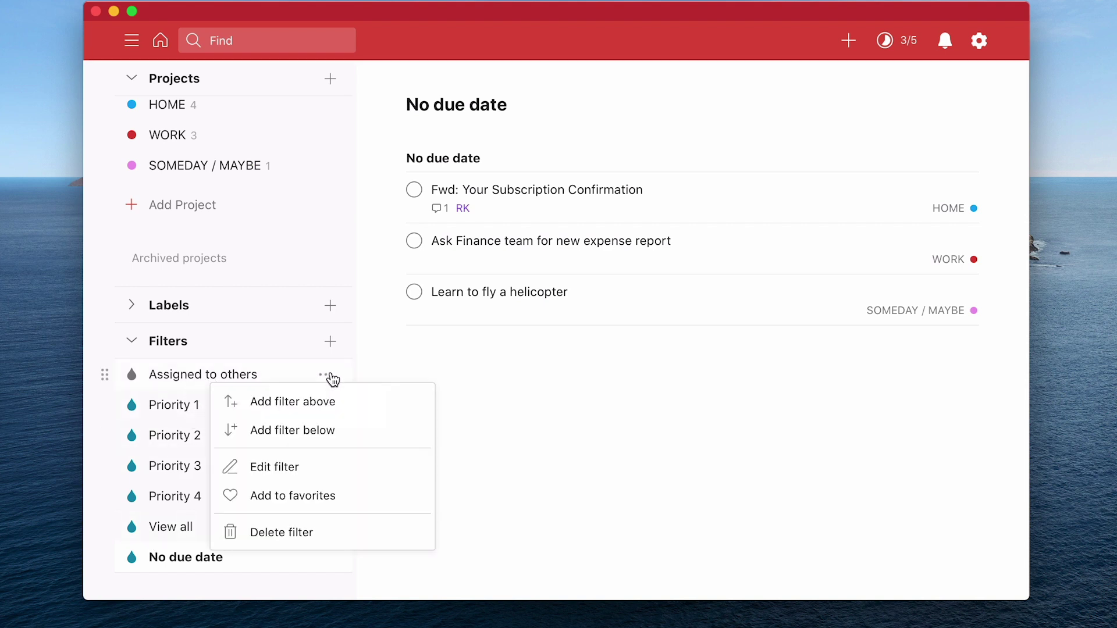
{"action": "left_click", "coordinate": [336, 533]}
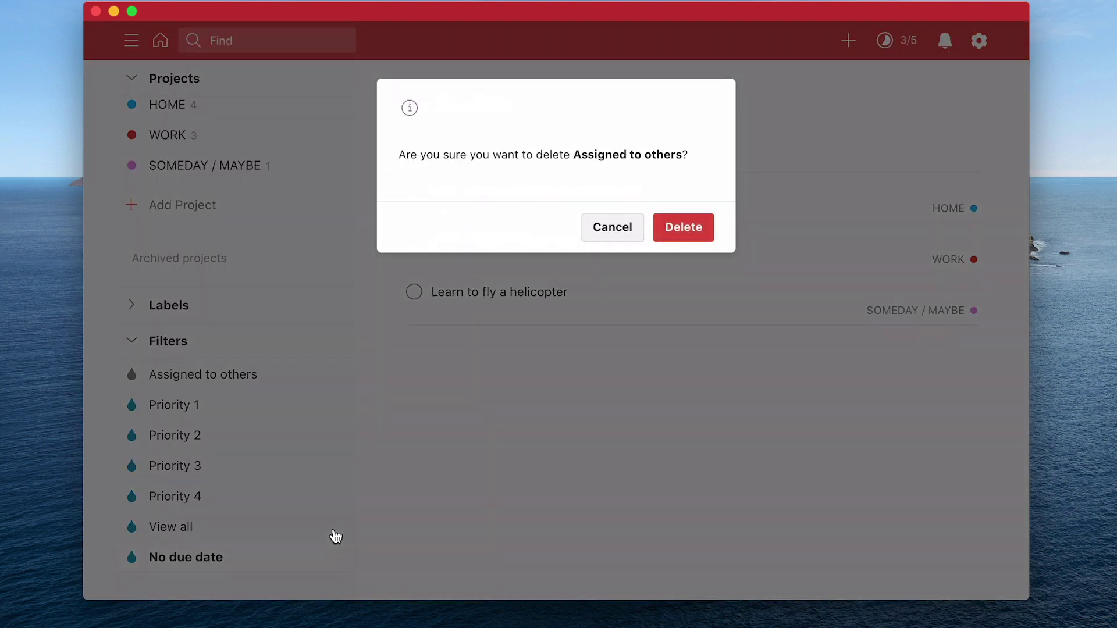
{"action": "left_click", "coordinate": [672, 238]}
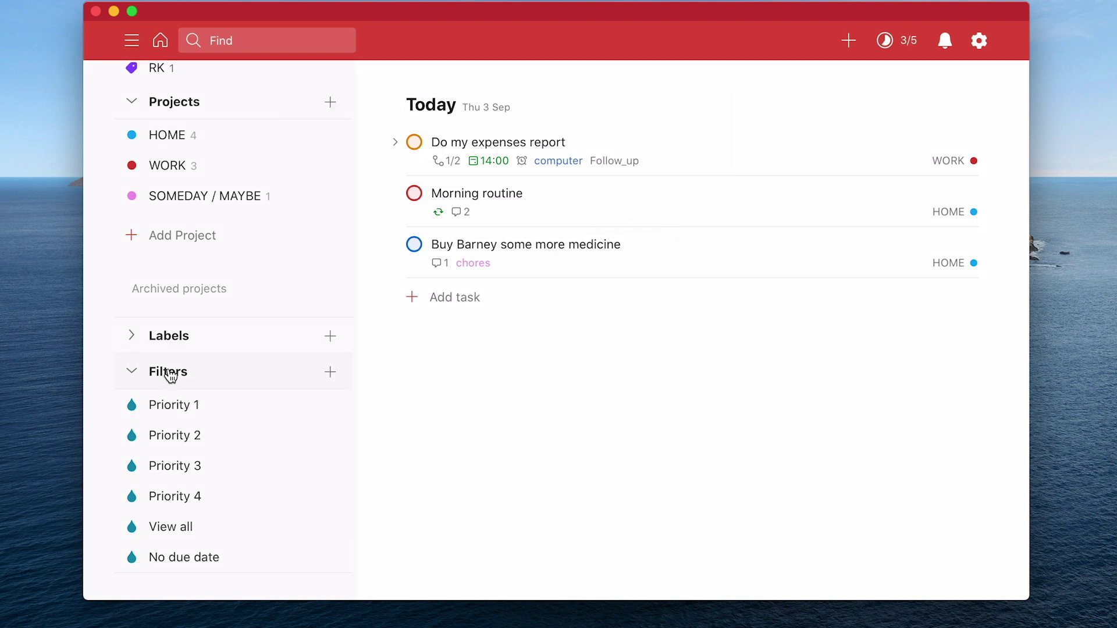
Add a filter named 'Today's Work' with query Today & #WORK, keeping the Charcoal colour
{"action": "left_click", "coordinate": [331, 375]}
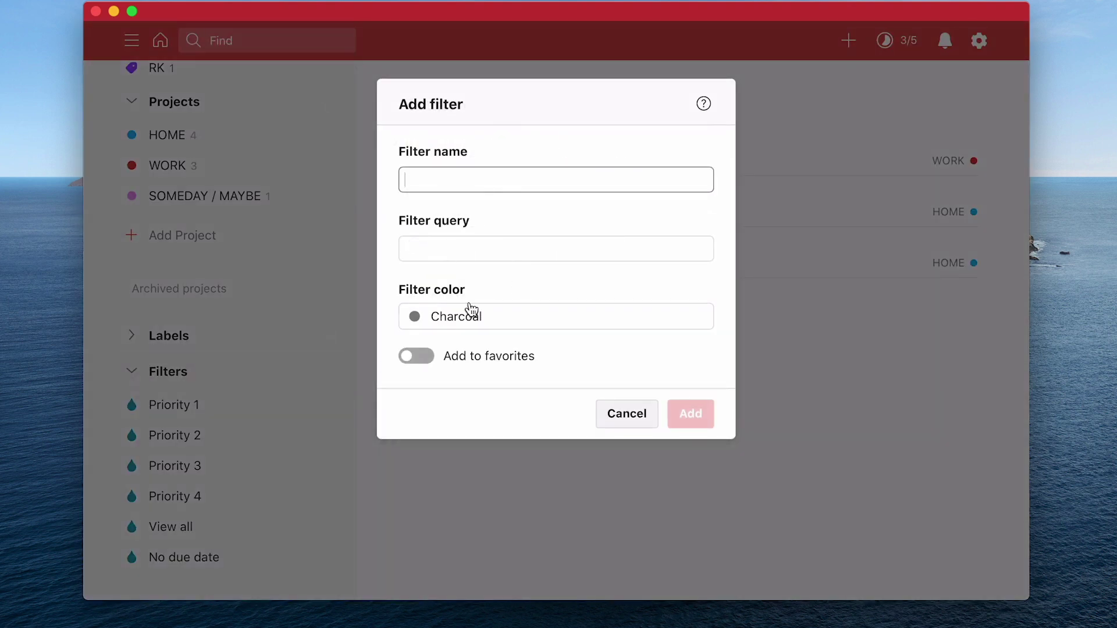
{"action": "type", "text": "Today"}
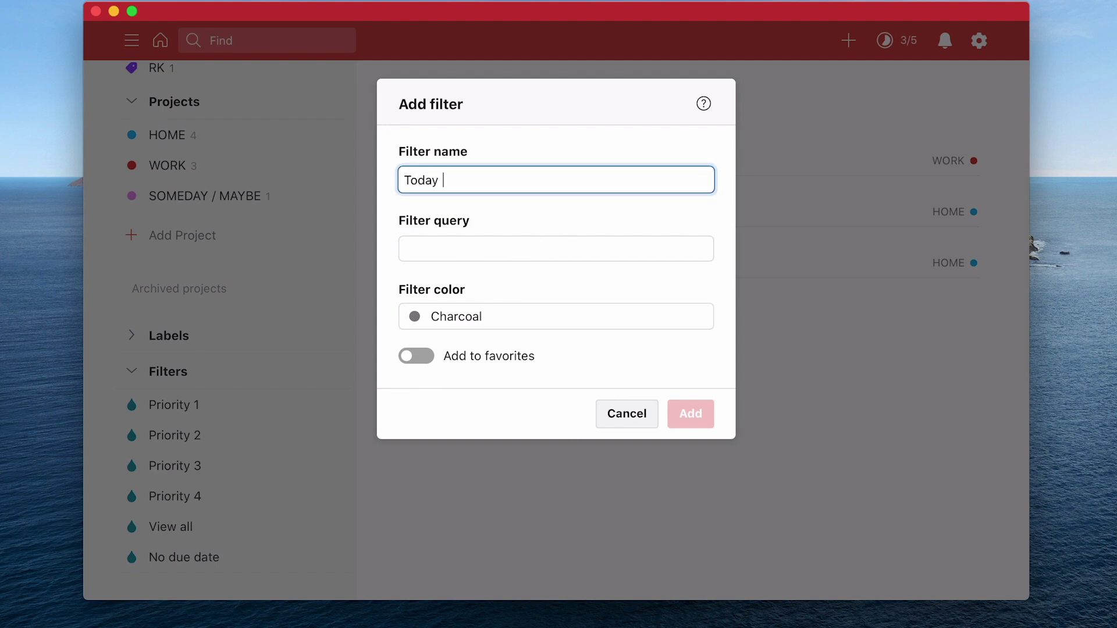
{"action": "key", "text": "BackSpace"}
{"action": "type", "text": "’s Work"}
{"action": "left_click", "coordinate": [481, 254]}
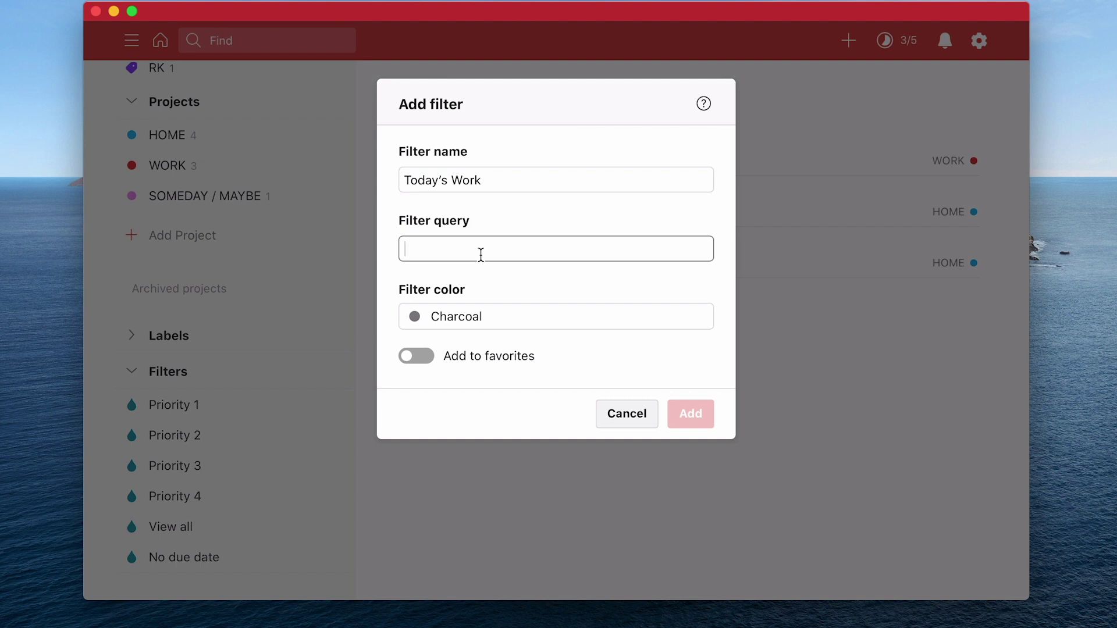
{"action": "type", "text": "Today"}
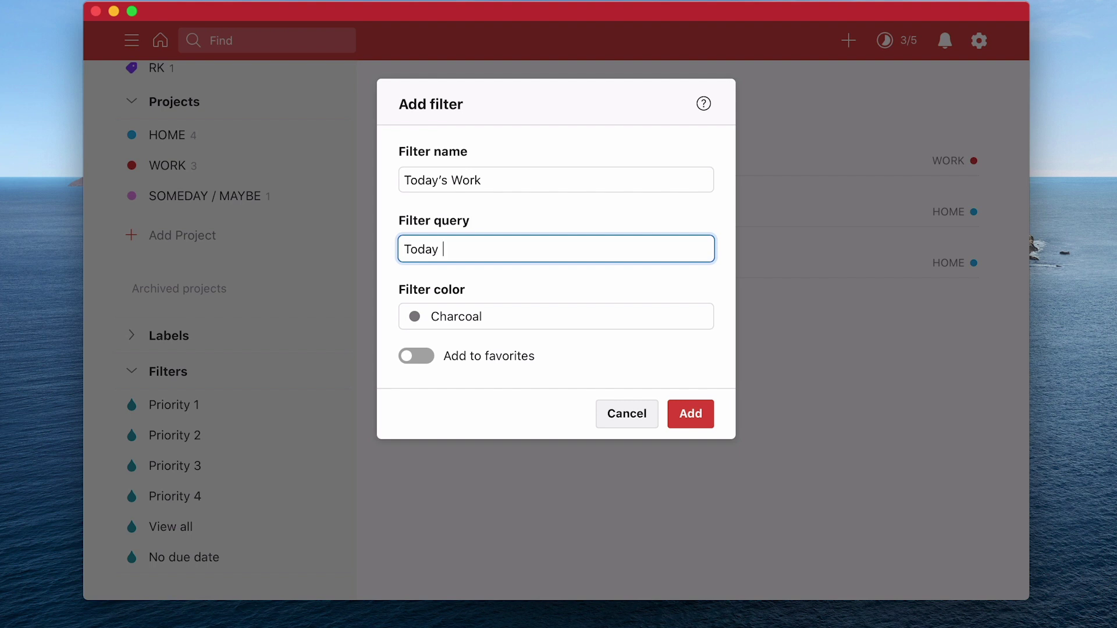
{"action": "type", "text": " & #WORK"}
{"action": "left_click", "coordinate": [519, 325]}
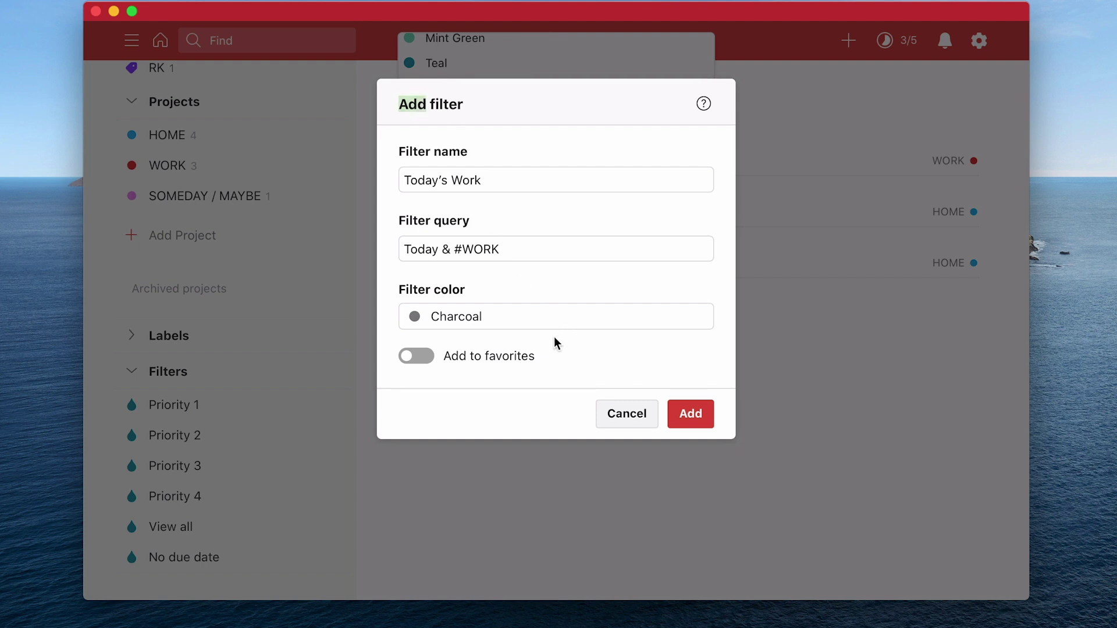
{"action": "left_click", "coordinate": [692, 417]}
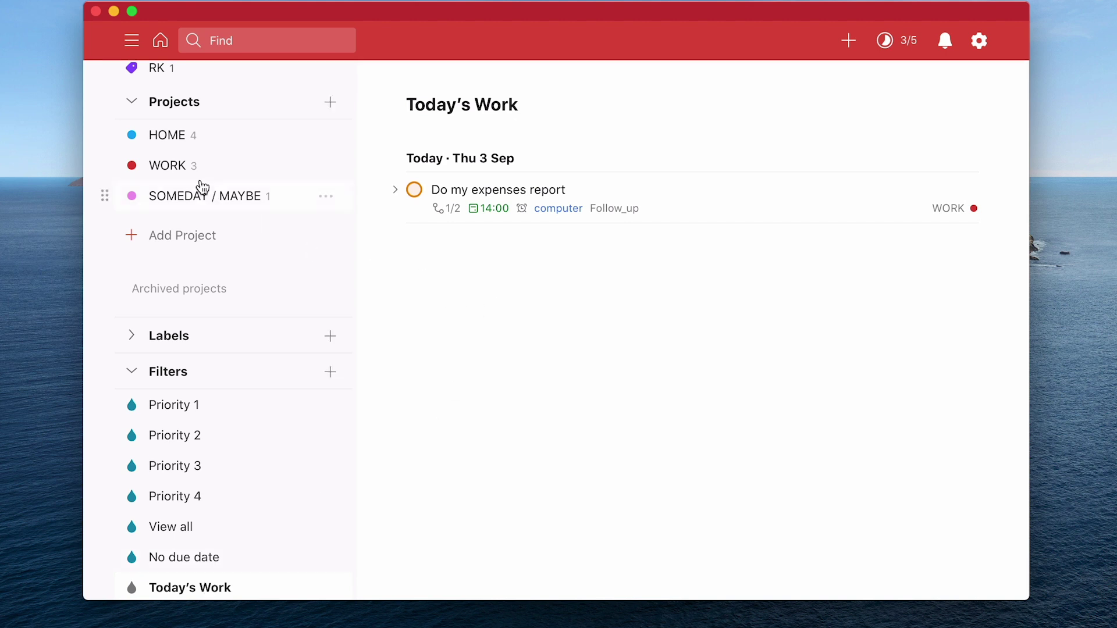
Check the WORK project and the Do my expenses report task details
{"action": "left_click", "coordinate": [180, 171]}
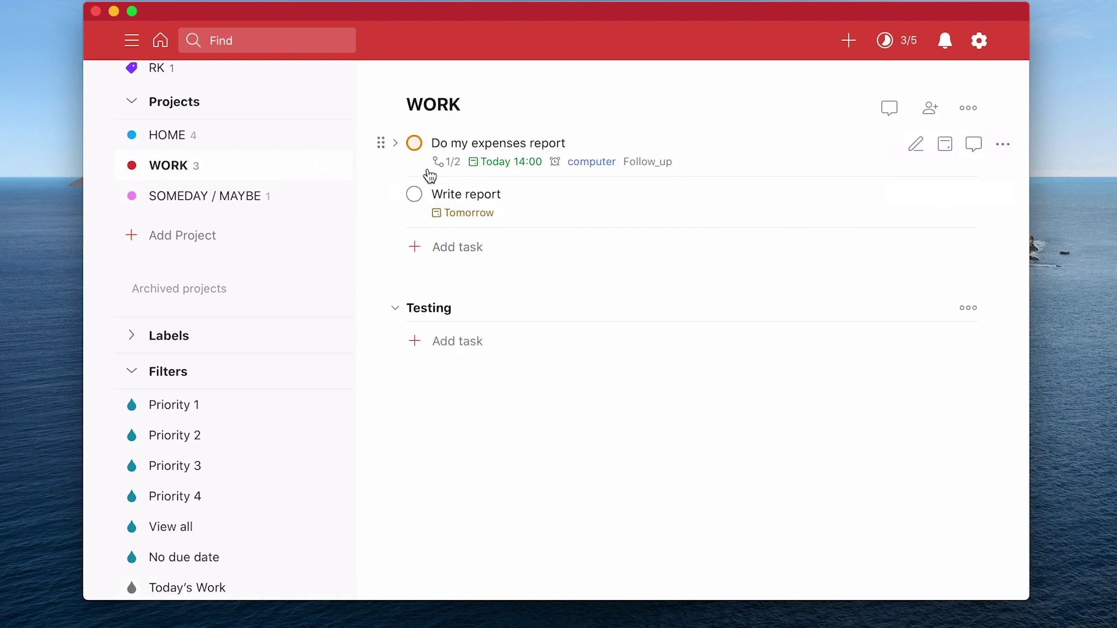
{"action": "left_click", "coordinate": [467, 149]}
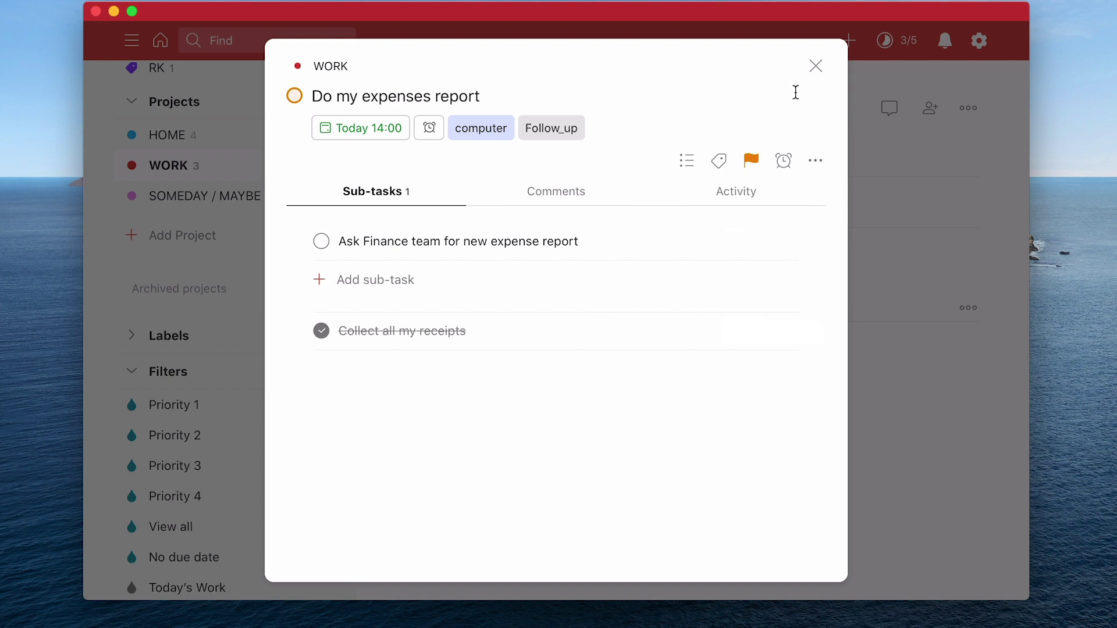
{"action": "left_click", "coordinate": [816, 66]}
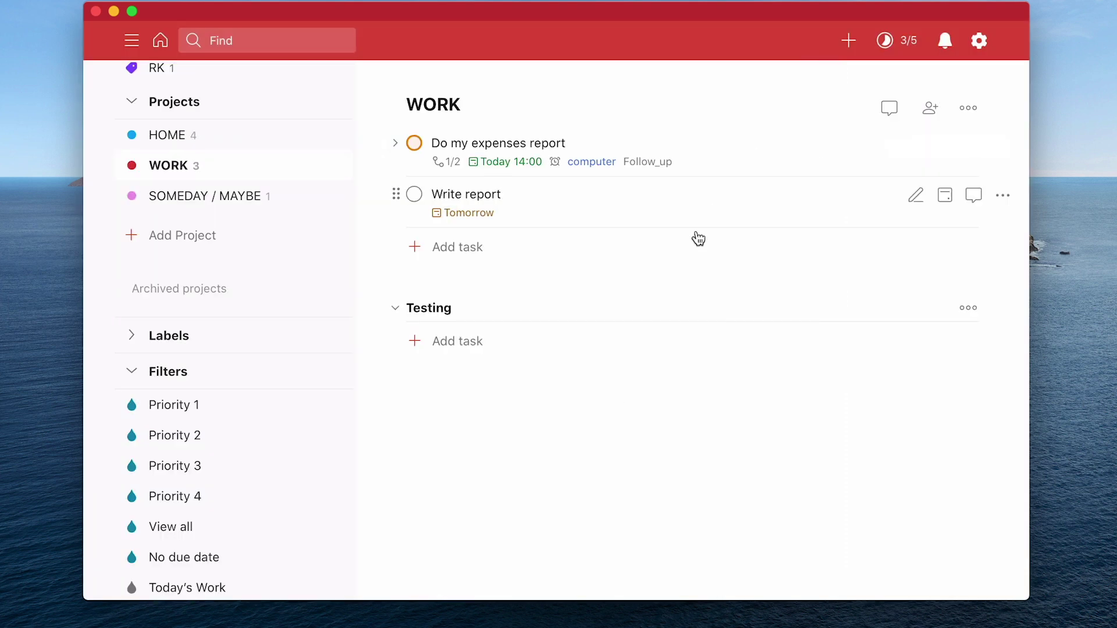
Open Today's Work and drag it above Priority 1 in the filter list
{"action": "left_click", "coordinate": [208, 590]}
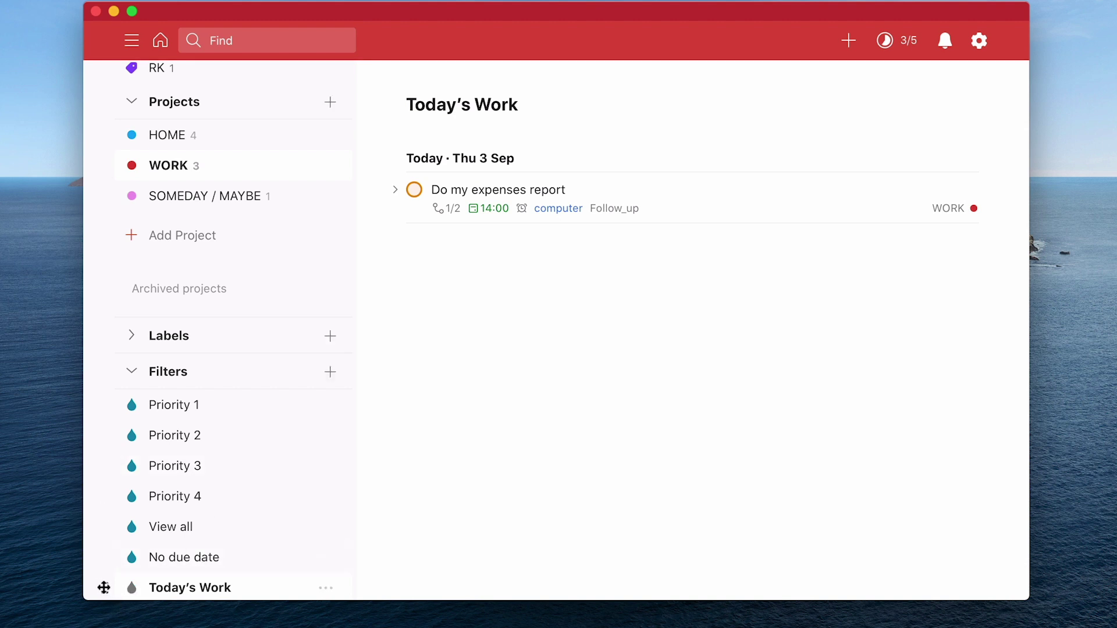
{"action": "left_click_drag", "start_coordinate": [103, 588], "coordinate": [109, 406]}
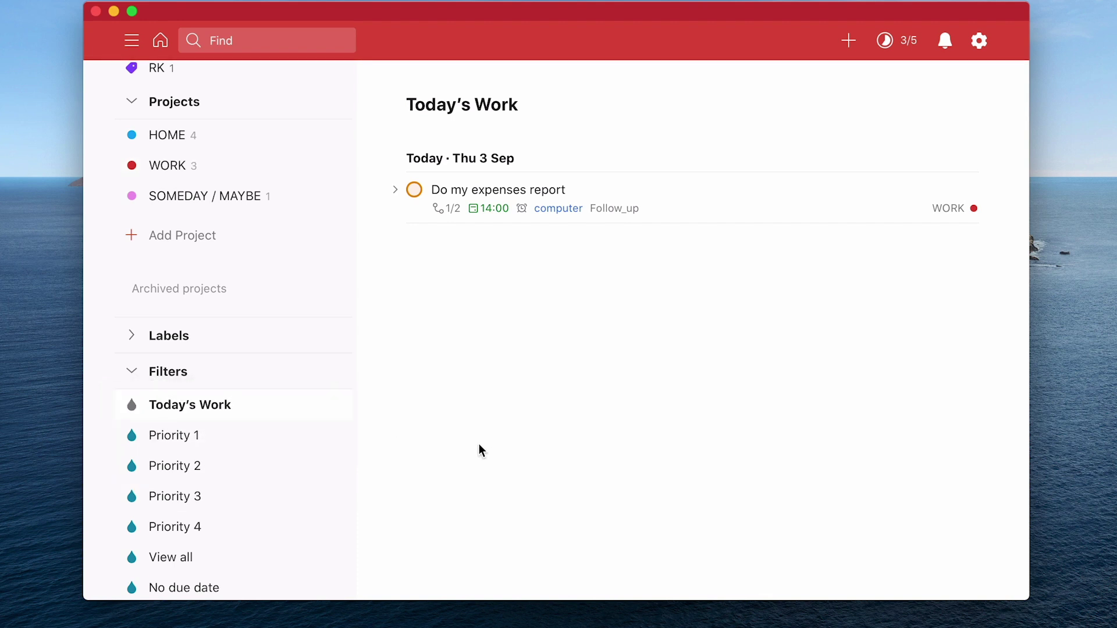
{"action": "mouse_move", "coordinate": [317, 369]}
Add a filter named 'Today's Priorities' with query Today & !p4
{"action": "left_click", "coordinate": [330, 373]}
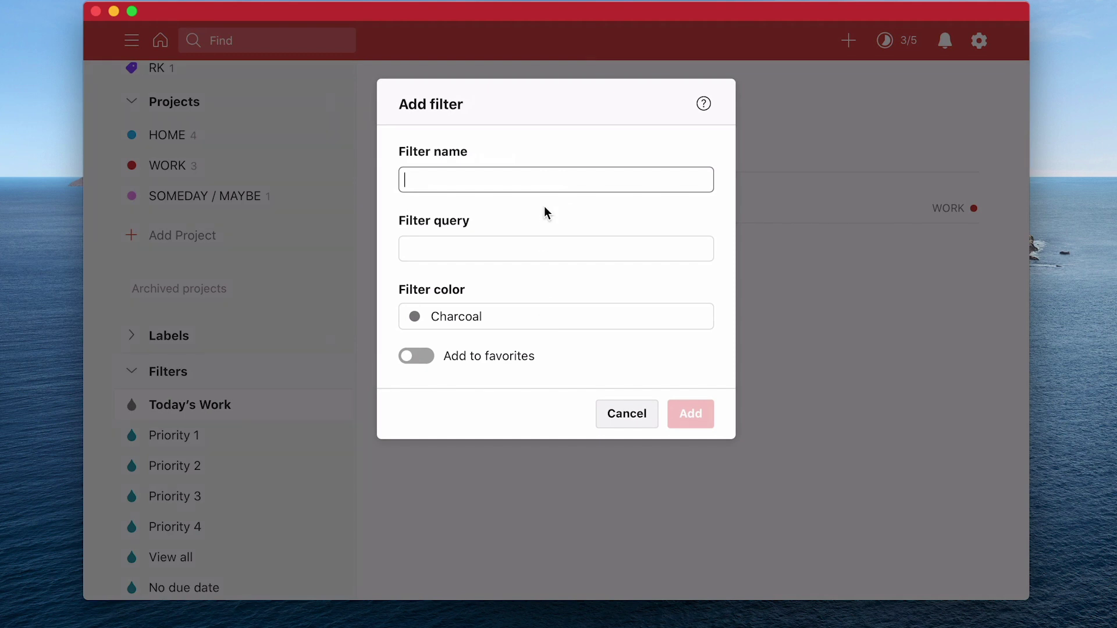
{"action": "type", "text": "Today's Pri"}
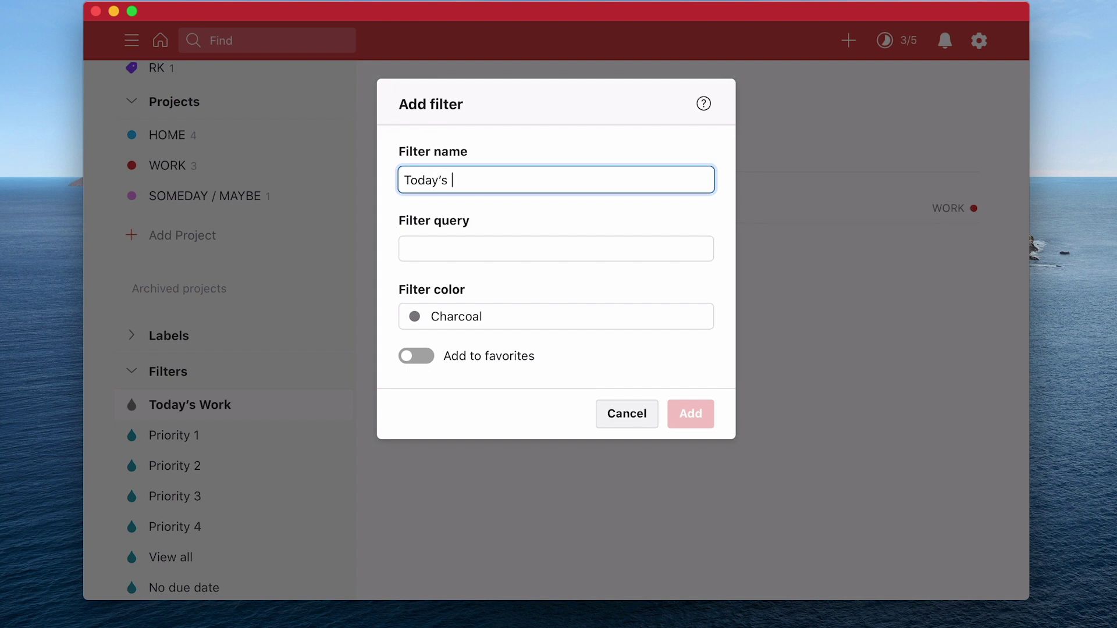
{"action": "type", "text": "orities"}
{"action": "left_click", "coordinate": [534, 247]}
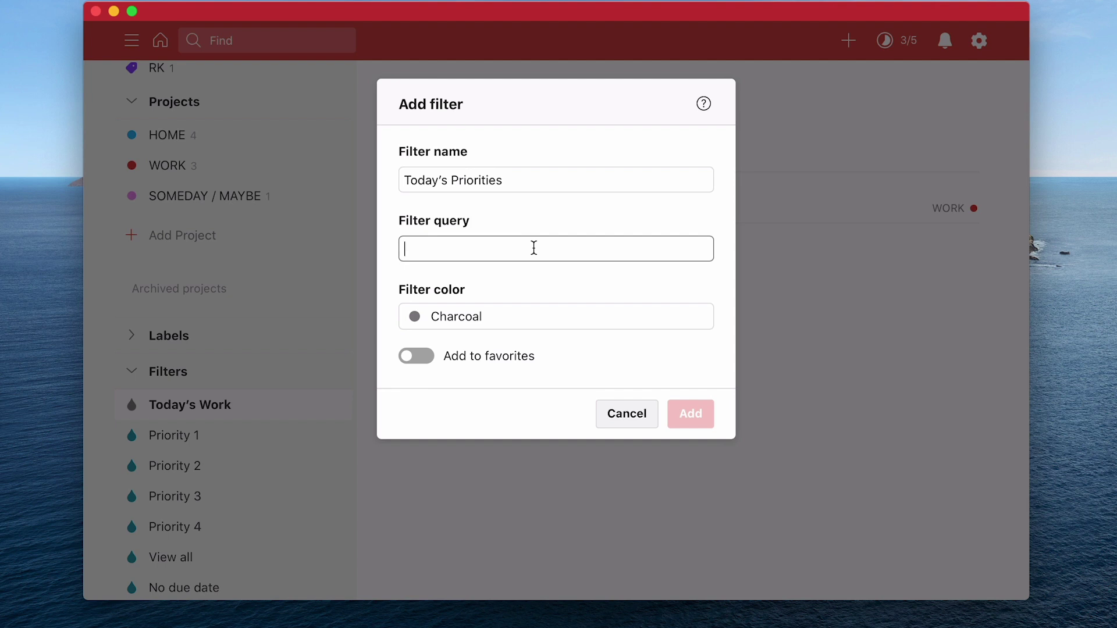
{"action": "type", "text": "Today"}
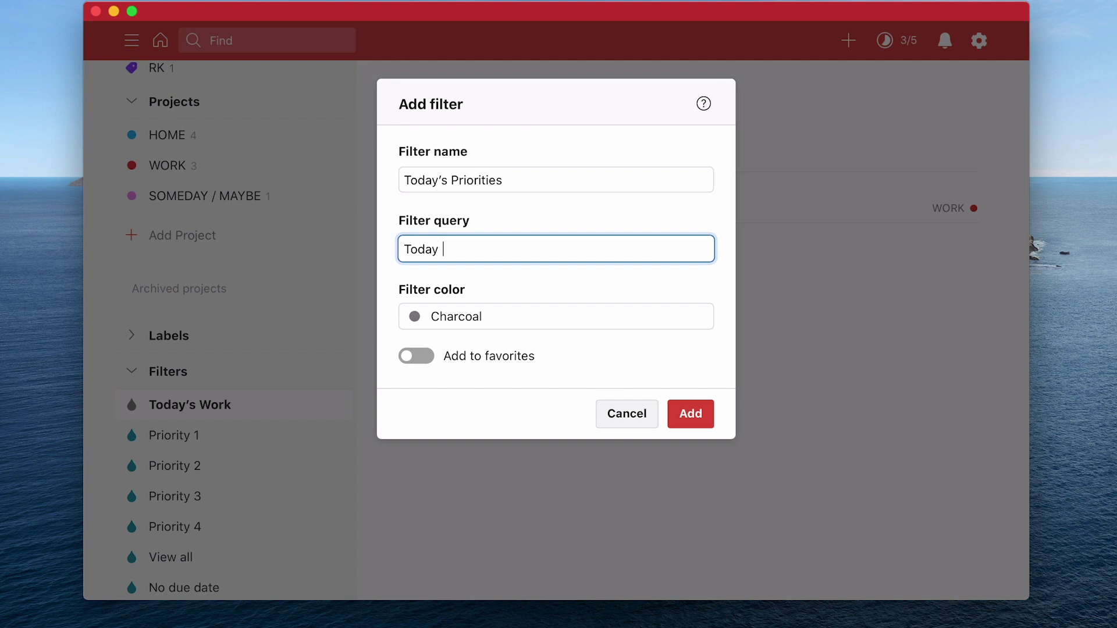
{"action": "type", "text": " &"}
{"action": "type", "text": "!p4"}
{"action": "left_click", "coordinate": [693, 415]}
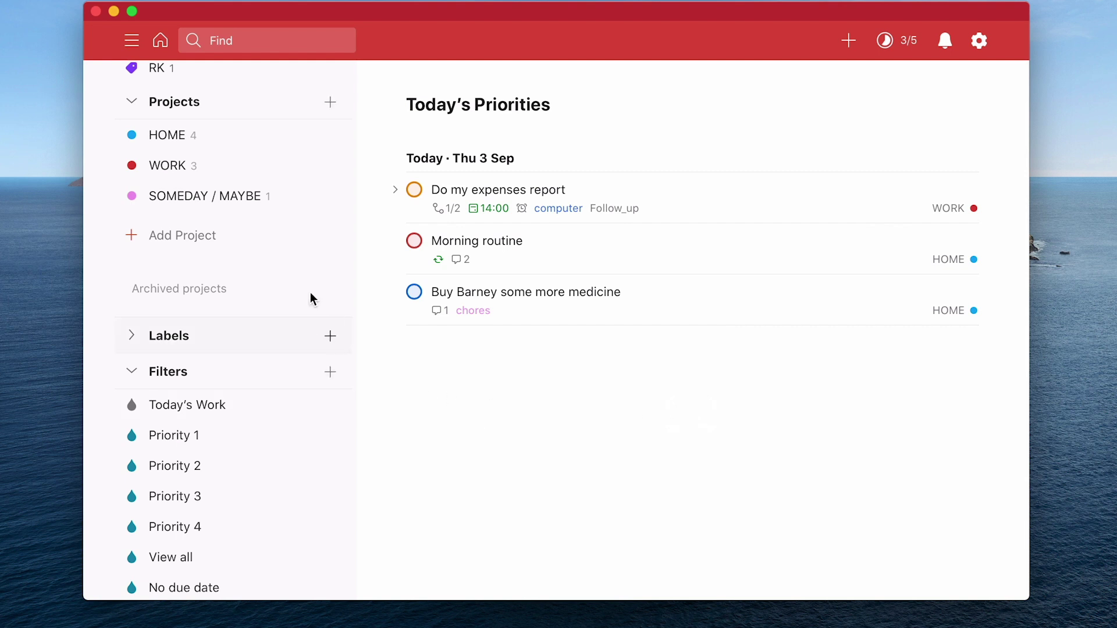
Reschedule the WORK task Write report from tomorrow to today, then view Today's Priorities
{"action": "scroll", "coordinate": [285, 250], "scroll_direction": "up", "scroll_amount": 5}
{"action": "left_click", "coordinate": [183, 137]}
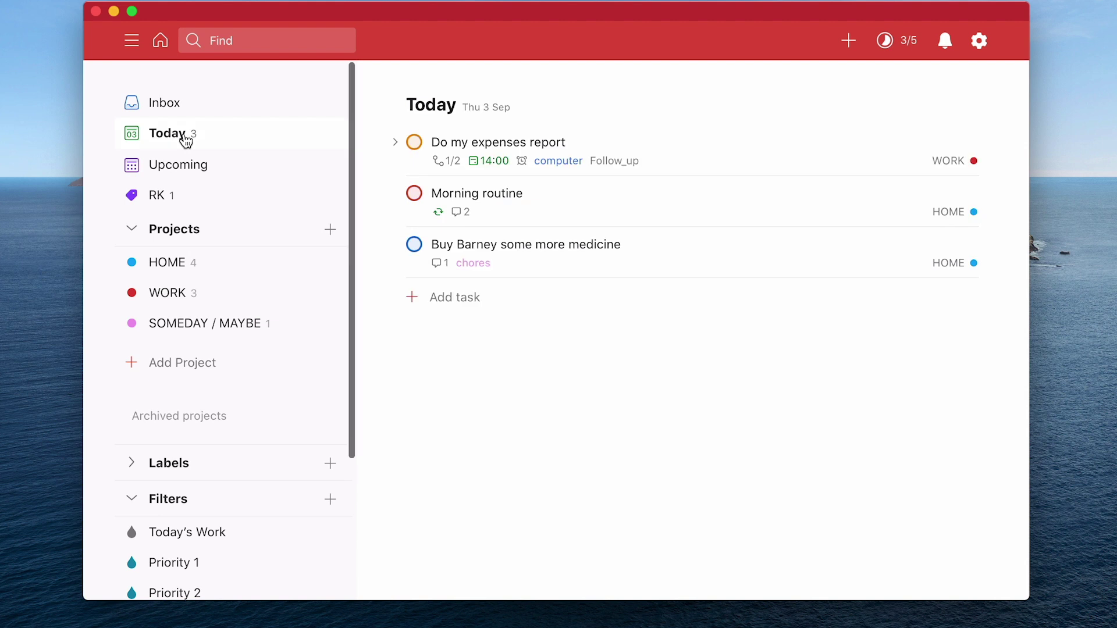
{"action": "left_click", "coordinate": [172, 294]}
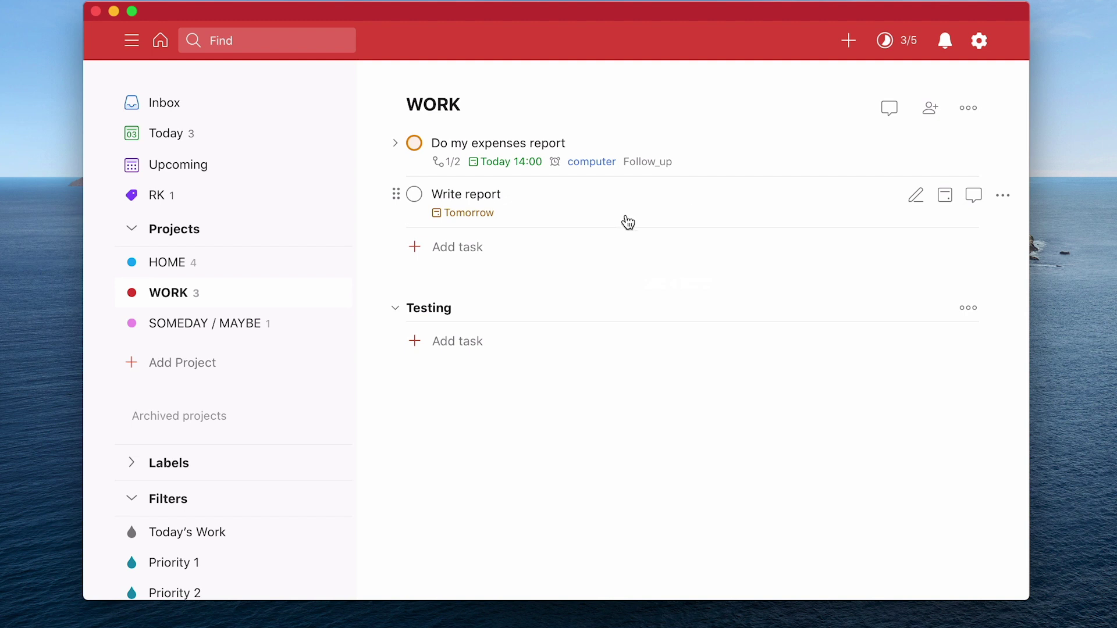
{"action": "left_click", "coordinate": [483, 214]}
{"action": "left_click", "coordinate": [269, 100]}
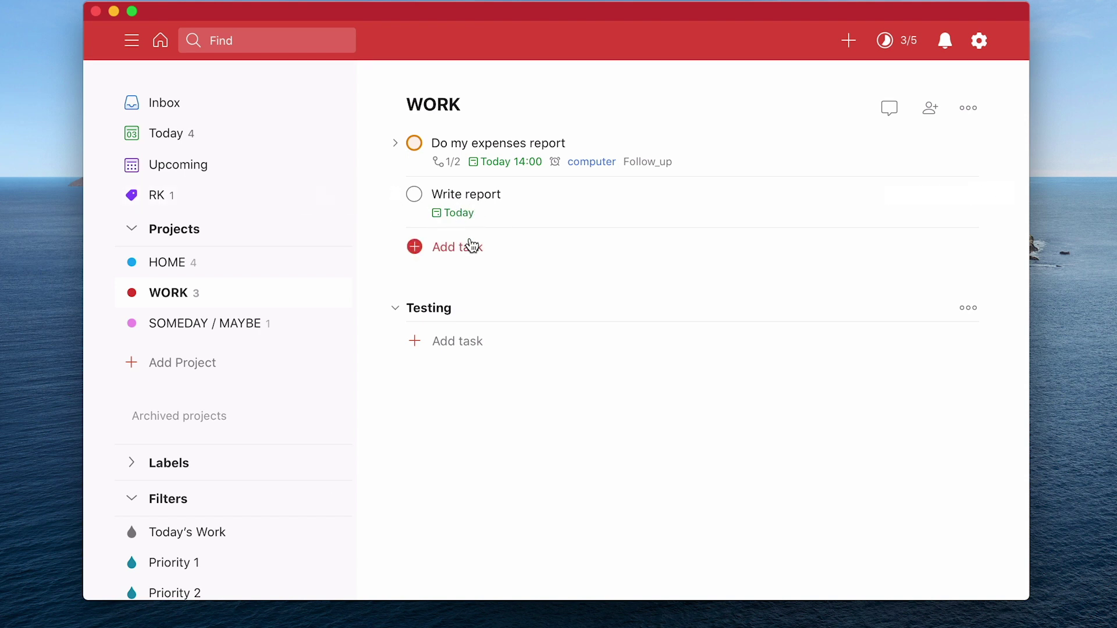
{"action": "scroll", "coordinate": [233, 379], "scroll_direction": "down", "scroll_amount": 5}
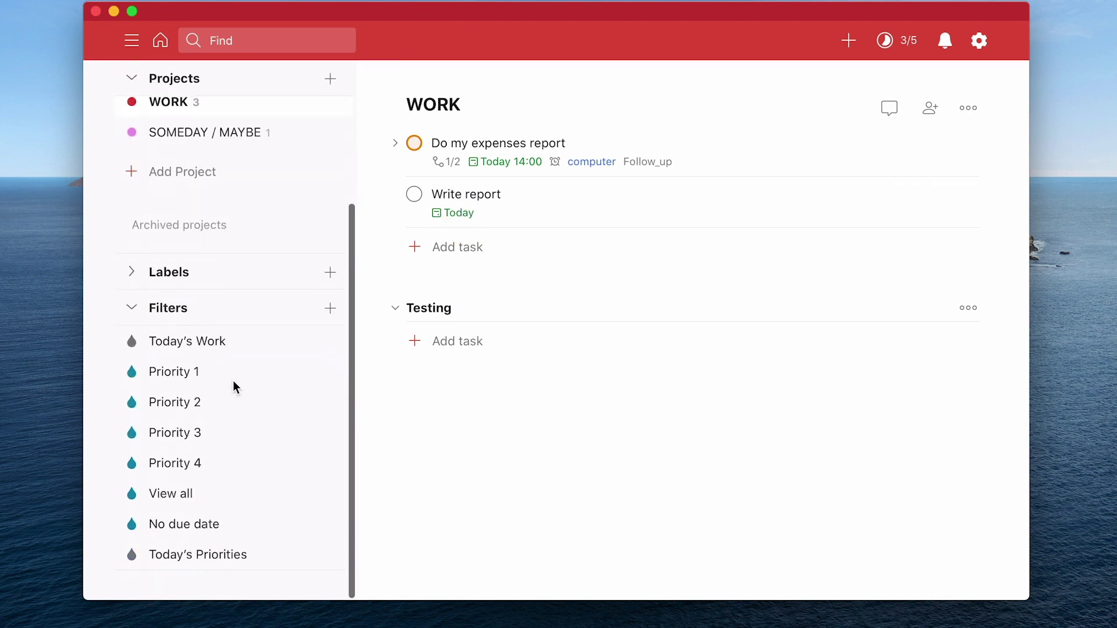
{"action": "left_click", "coordinate": [199, 557]}
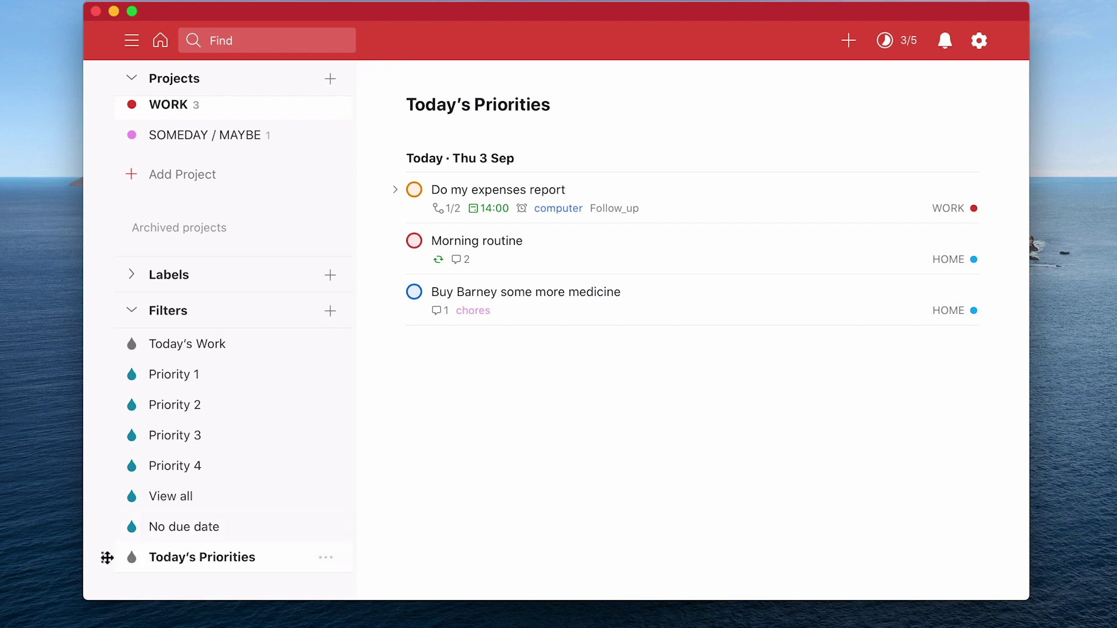
Drag Today's Priorities above Today's Work, then collapse and re-expand the Filters section
{"action": "left_click_drag", "start_coordinate": [107, 557], "coordinate": [106, 355]}
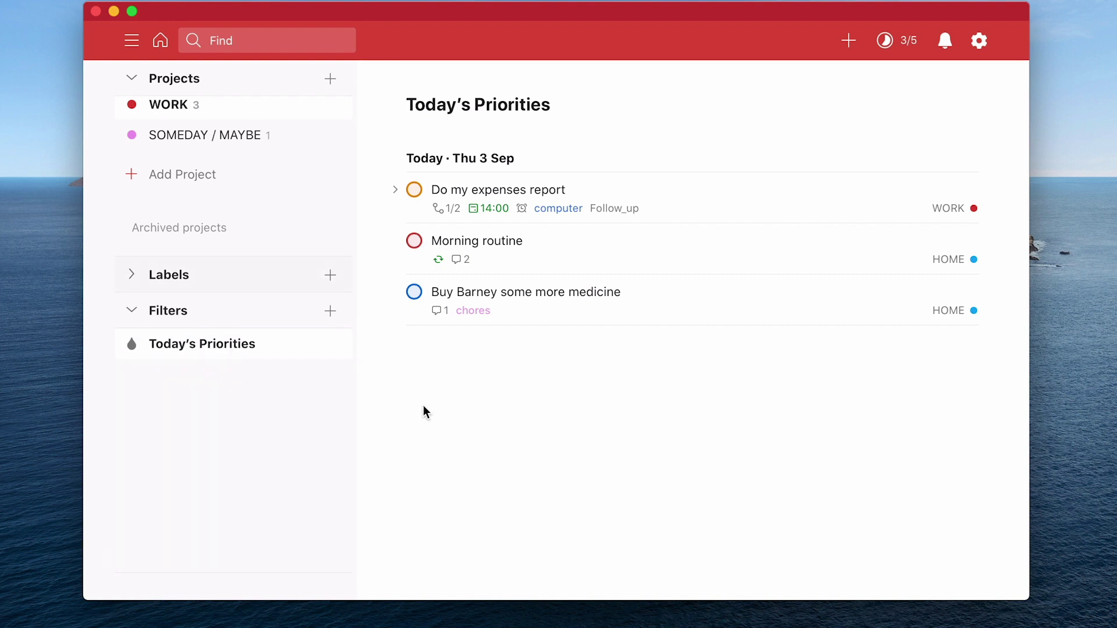
{"action": "left_click", "coordinate": [132, 310]}
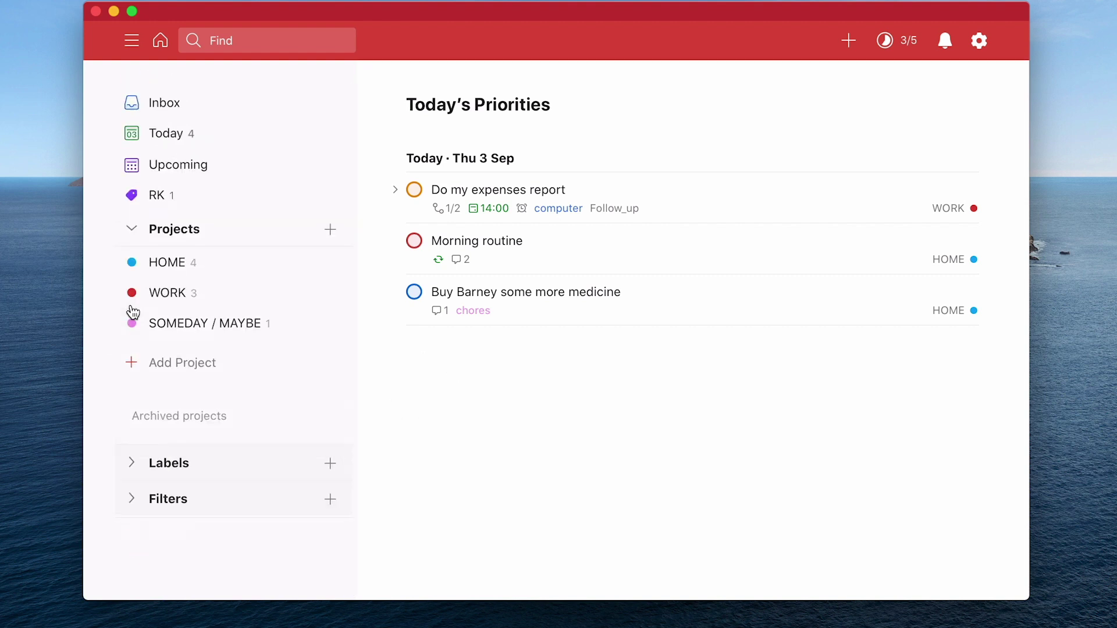
{"action": "left_click", "coordinate": [131, 499]}
Expand the Labels section in the sidebar
{"action": "scroll", "coordinate": [249, 467], "scroll_direction": "down", "scroll_amount": 5}
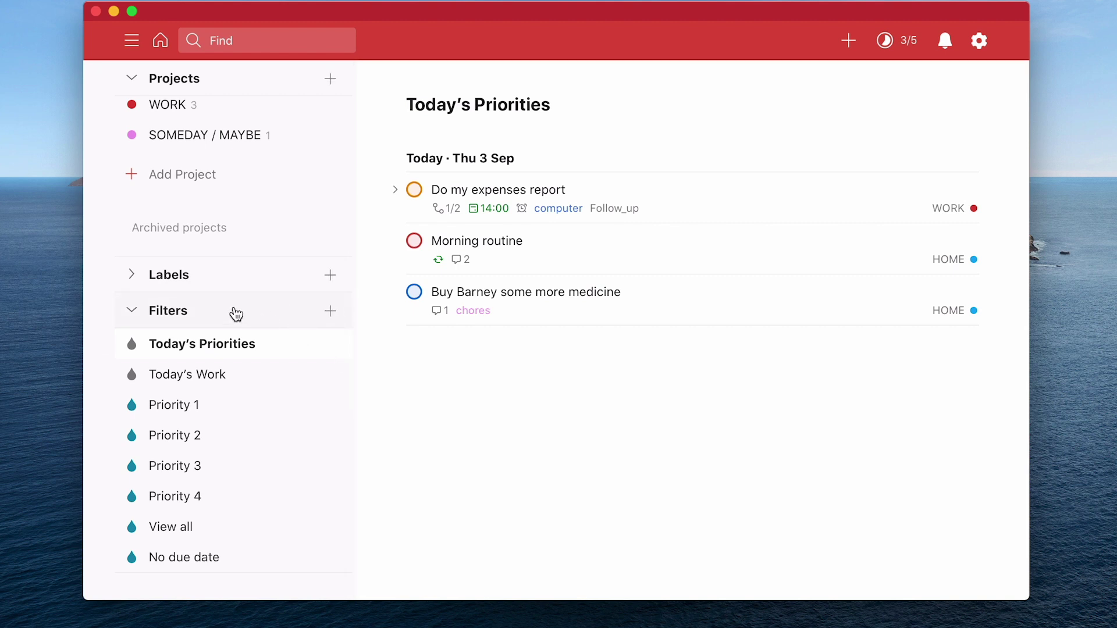
{"action": "left_click", "coordinate": [133, 278]}
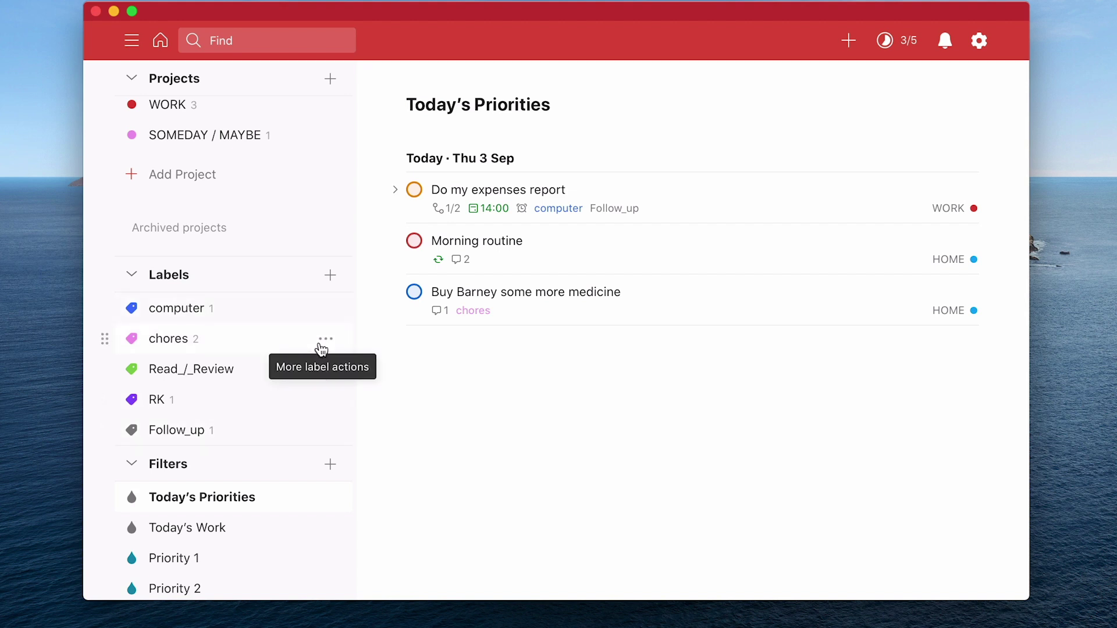
{"action": "scroll", "coordinate": [321, 349], "scroll_direction": "down", "scroll_amount": 5}
{"action": "left_click", "coordinate": [329, 312]}
{"action": "type", "text": "Today's "}
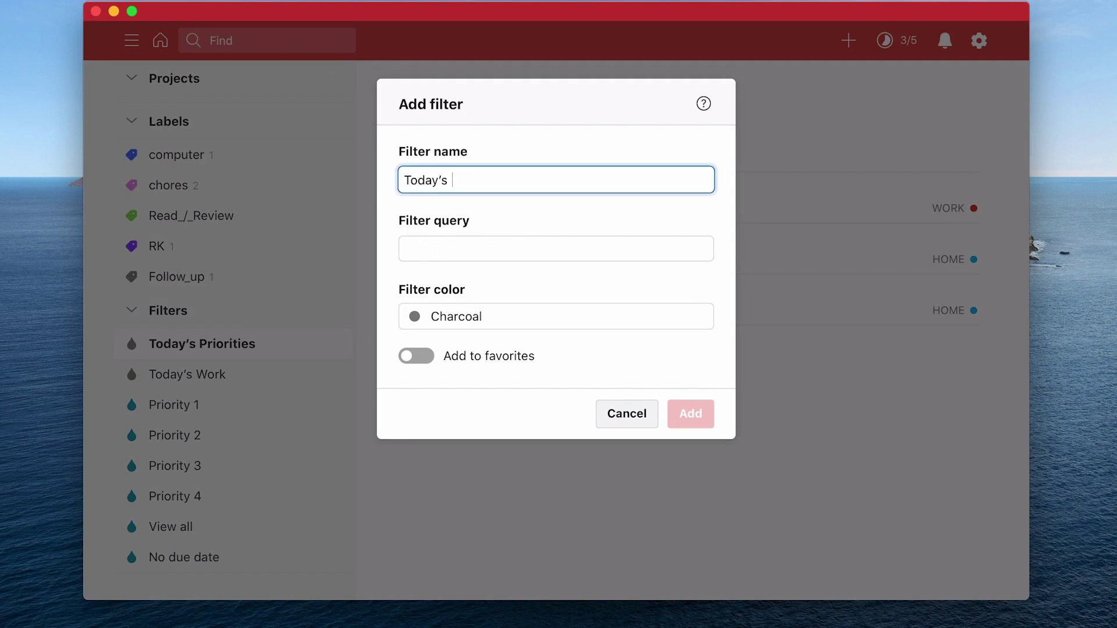
{"action": "type", "text": "Deep Work"}
{"action": "left_click", "coordinate": [498, 242]}
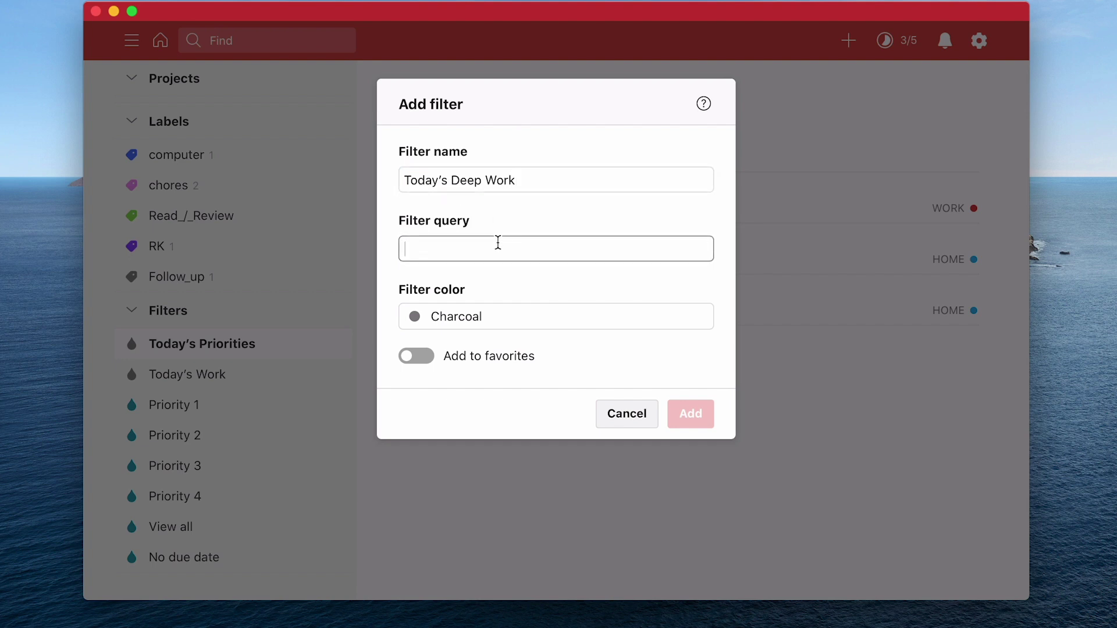
{"action": "type", "text": "Today"}
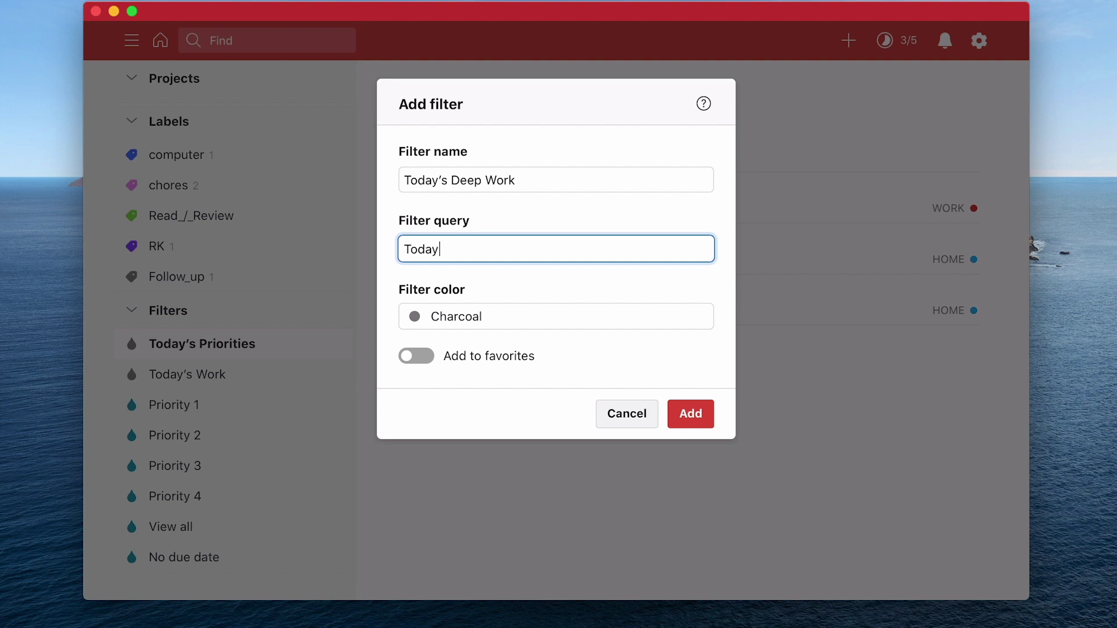
{"action": "type", "text": " & @computer, @"}
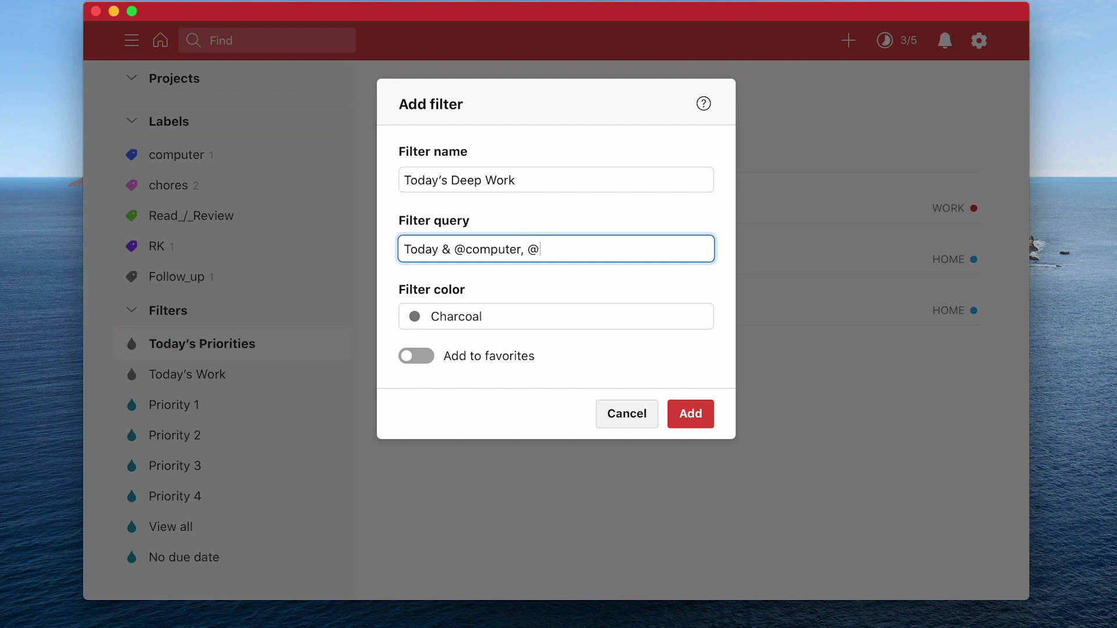
{"action": "type", "text": "Follow_up"}
Save Today's Deep Work and drag it to sit just below Today's Work
{"action": "left_click", "coordinate": [687, 410]}
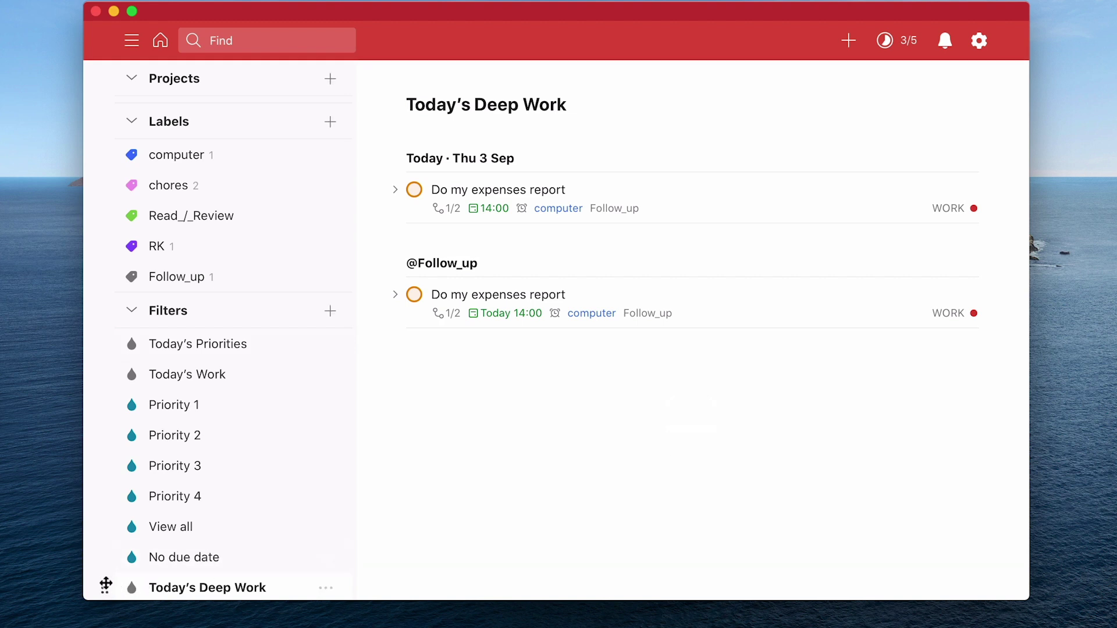
{"action": "left_click_drag", "start_coordinate": [103, 588], "coordinate": [98, 402]}
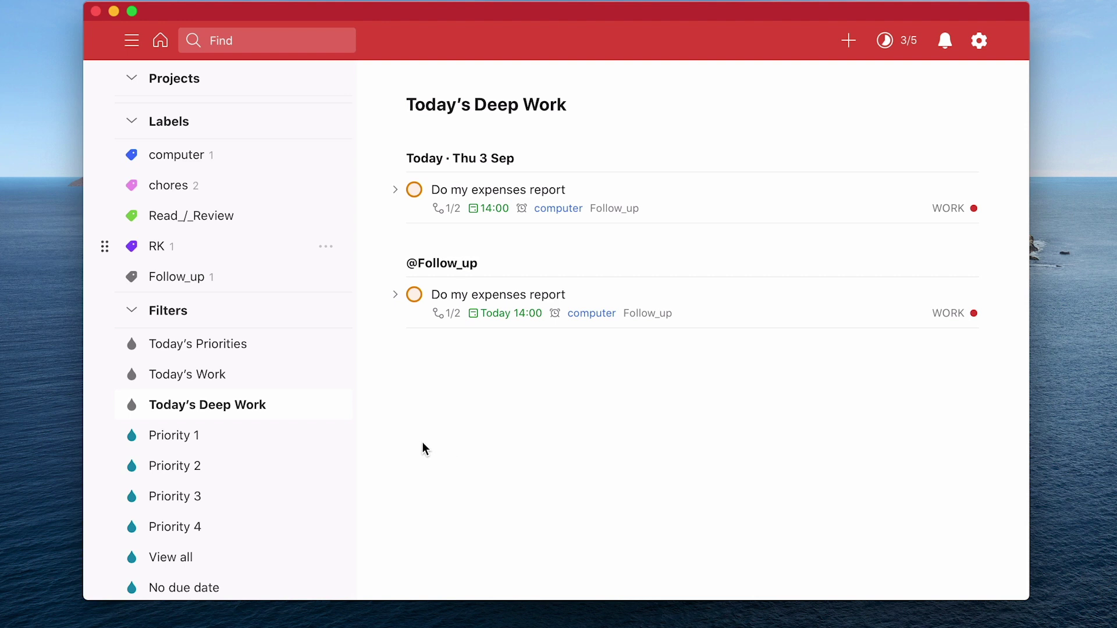
Check the Upcoming view, then open the No due date filter
{"action": "scroll", "coordinate": [337, 448], "scroll_direction": "up", "scroll_amount": 6}
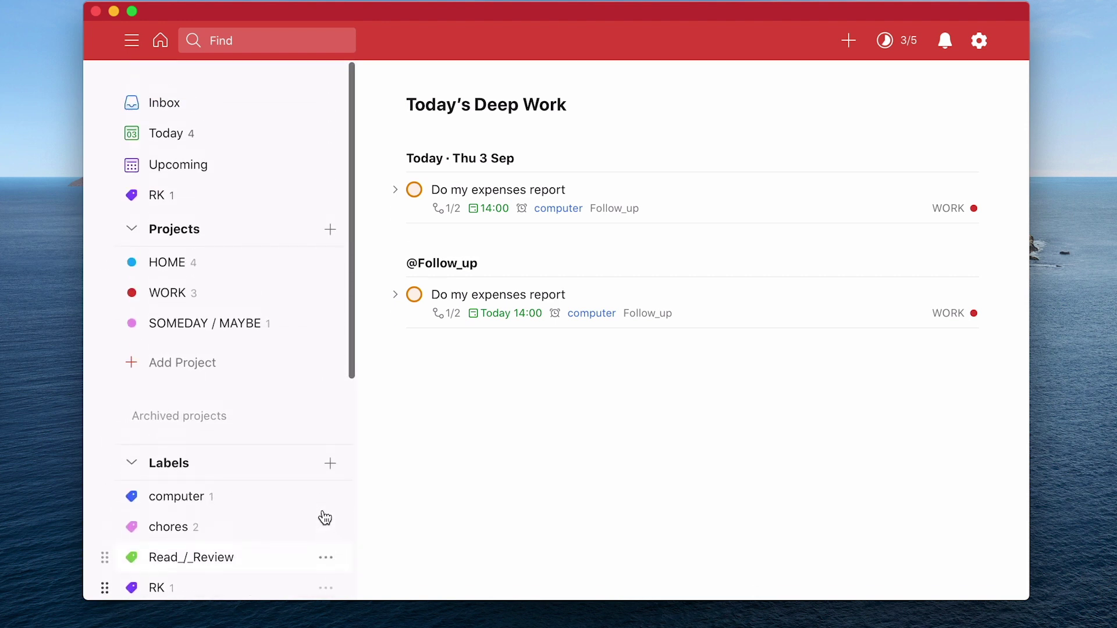
{"action": "left_click", "coordinate": [181, 166]}
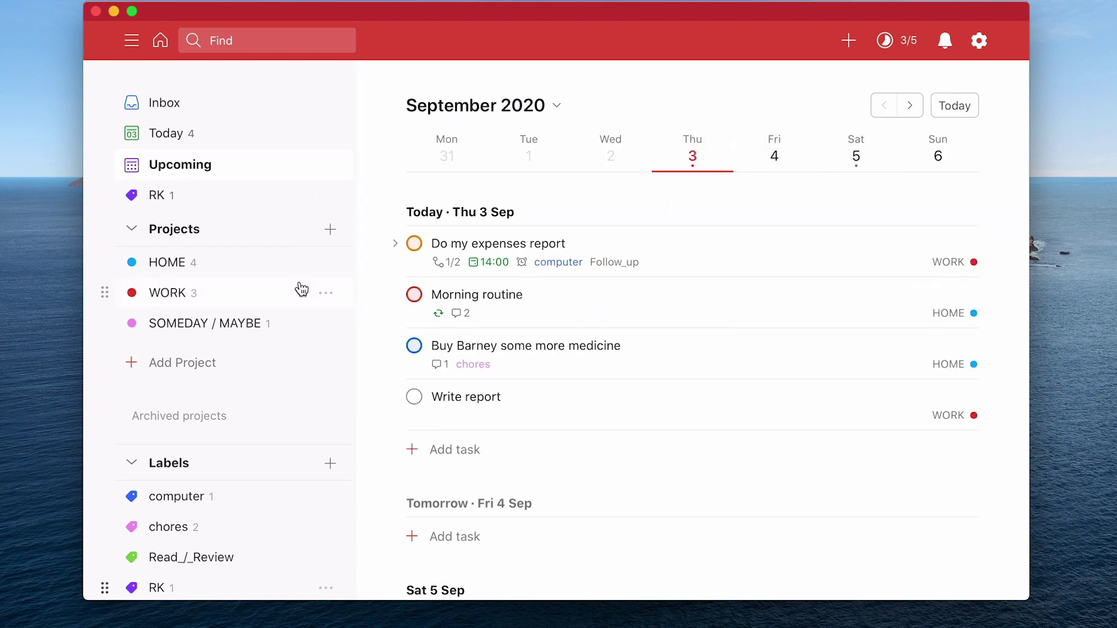
{"action": "scroll", "coordinate": [301, 289], "scroll_direction": "down", "scroll_amount": 3}
{"action": "scroll", "coordinate": [302, 289], "scroll_direction": "down", "scroll_amount": 3}
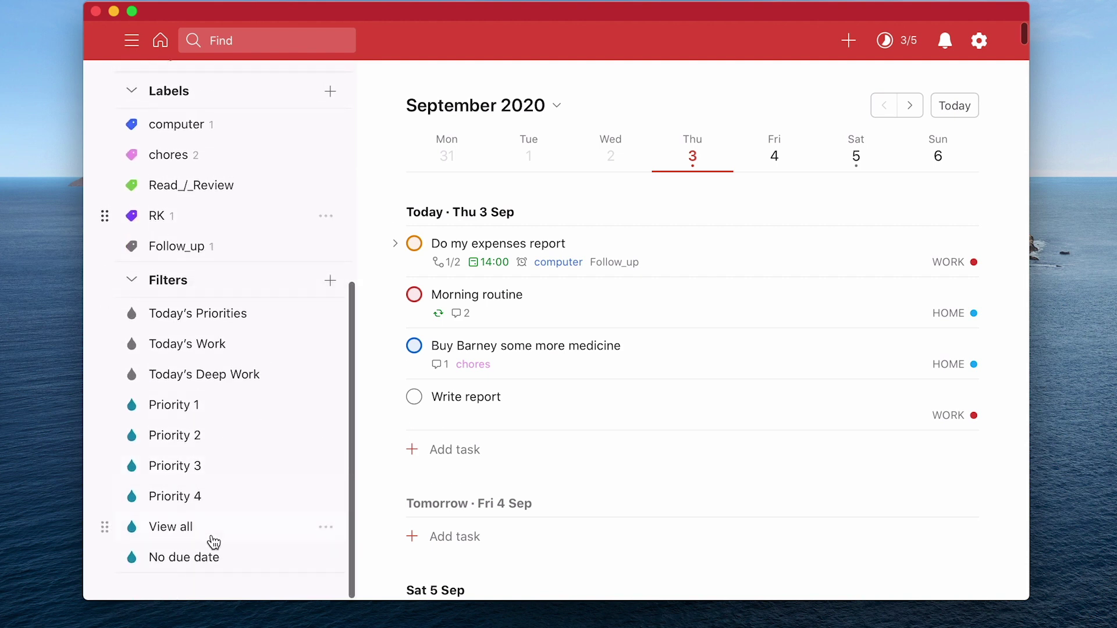
{"action": "left_click", "coordinate": [204, 563]}
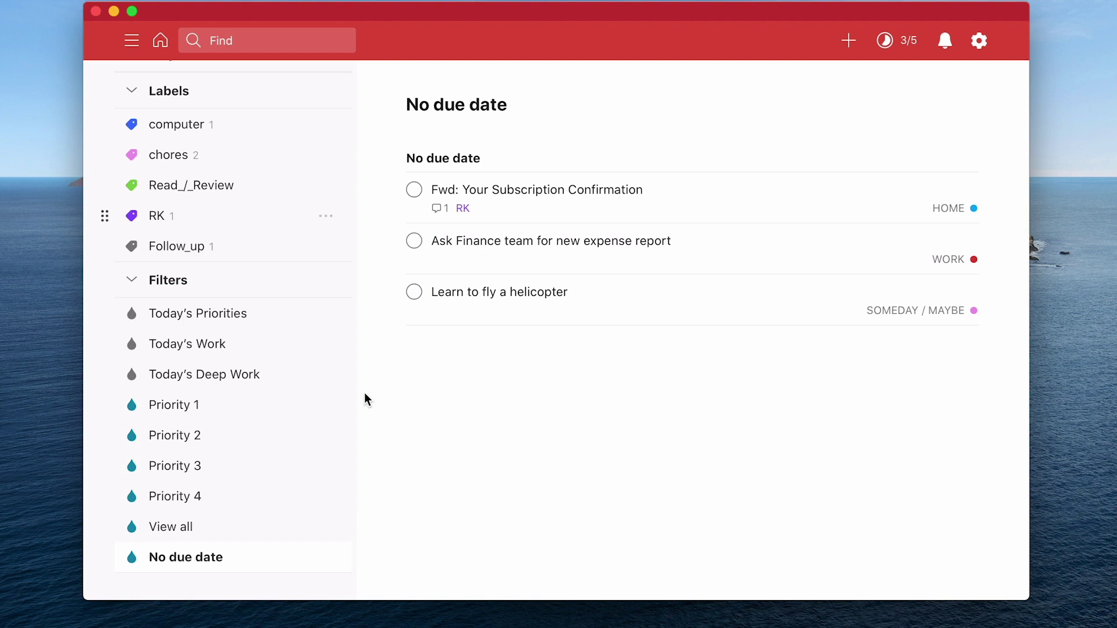
Add a filter named 'The next 3 days' with the query '3 days'
{"action": "left_click", "coordinate": [330, 282]}
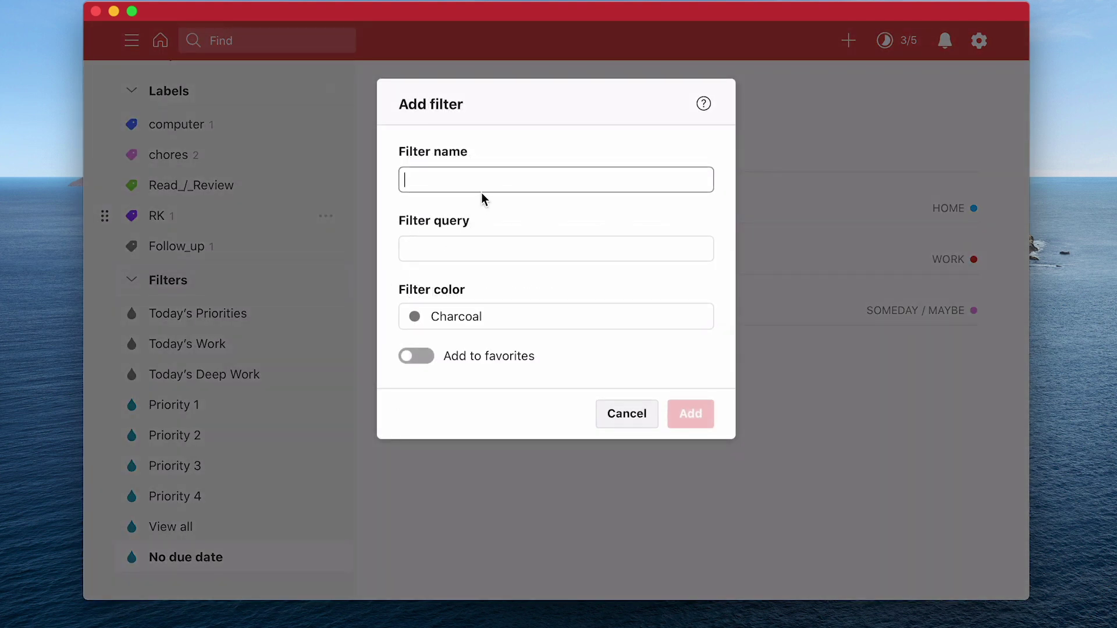
{"action": "type", "text": "The next"}
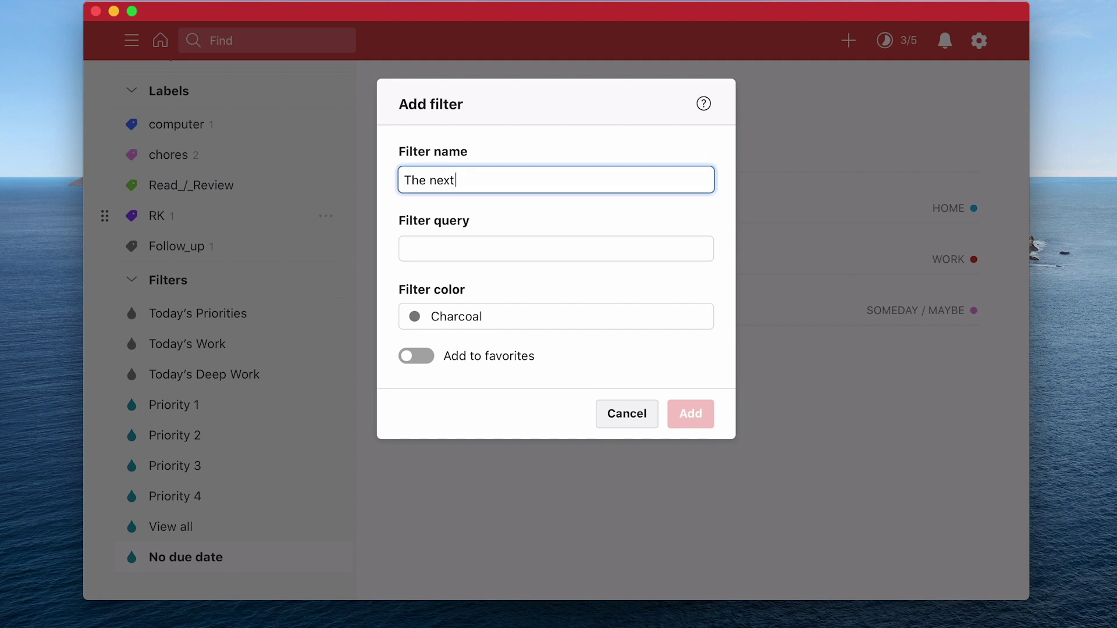
{"action": "type", "text": " 3 days"}
{"action": "left_click", "coordinate": [439, 240]}
{"action": "type", "text": "3 days"}
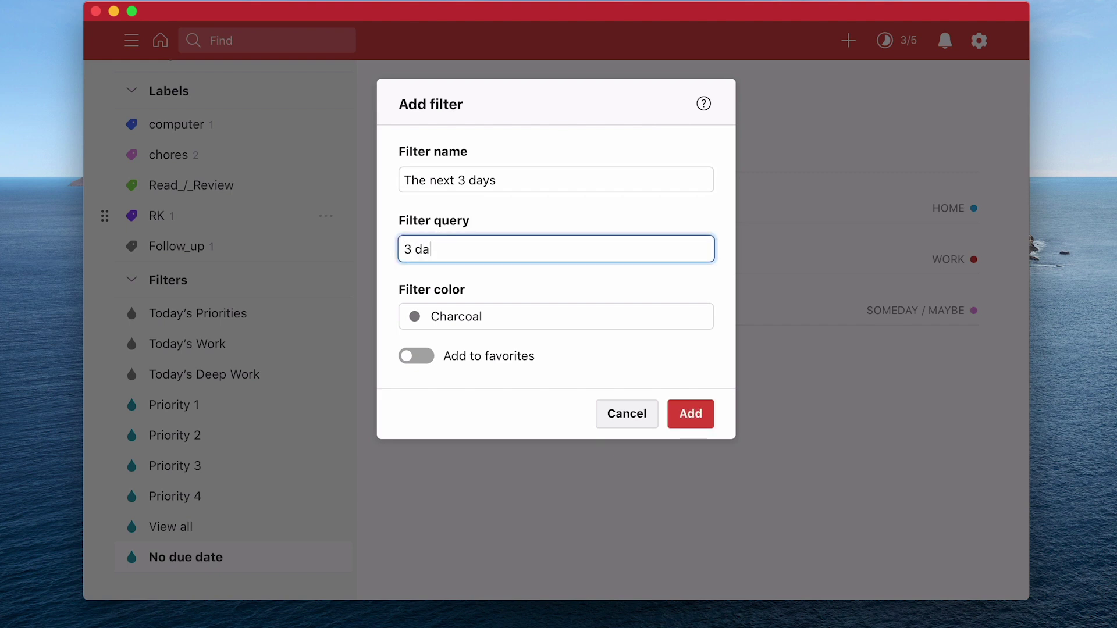
{"action": "left_click", "coordinate": [702, 417]}
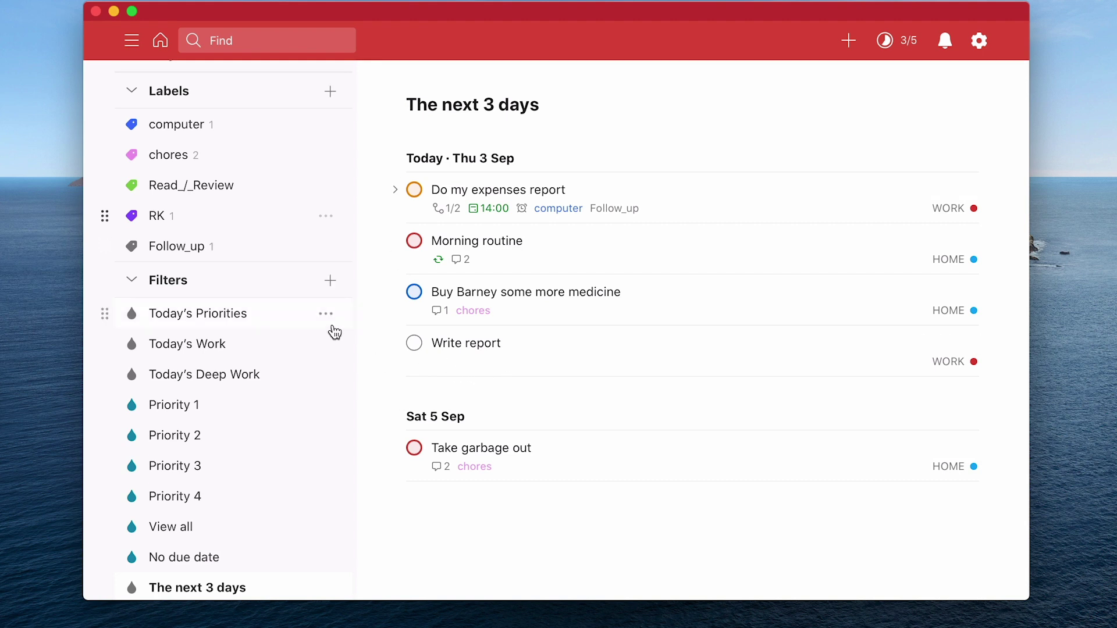
Check the Upcoming tasks for Friday 4 and Saturday 5 September
{"action": "scroll", "coordinate": [331, 329], "scroll_direction": "up", "scroll_amount": 10}
{"action": "left_click", "coordinate": [186, 168]}
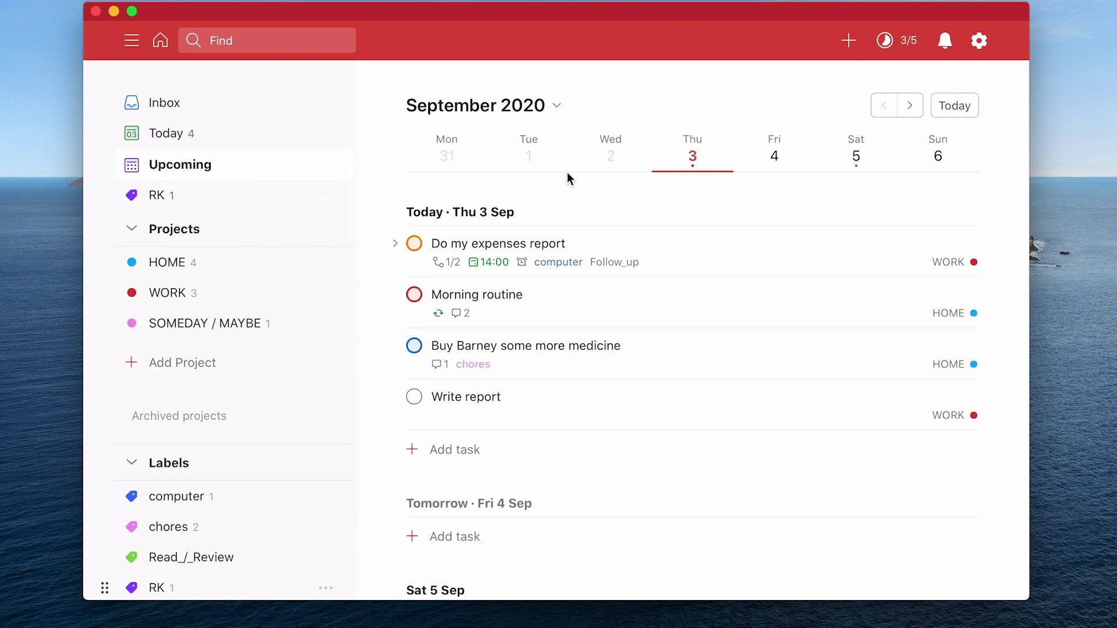
{"action": "left_click", "coordinate": [778, 158]}
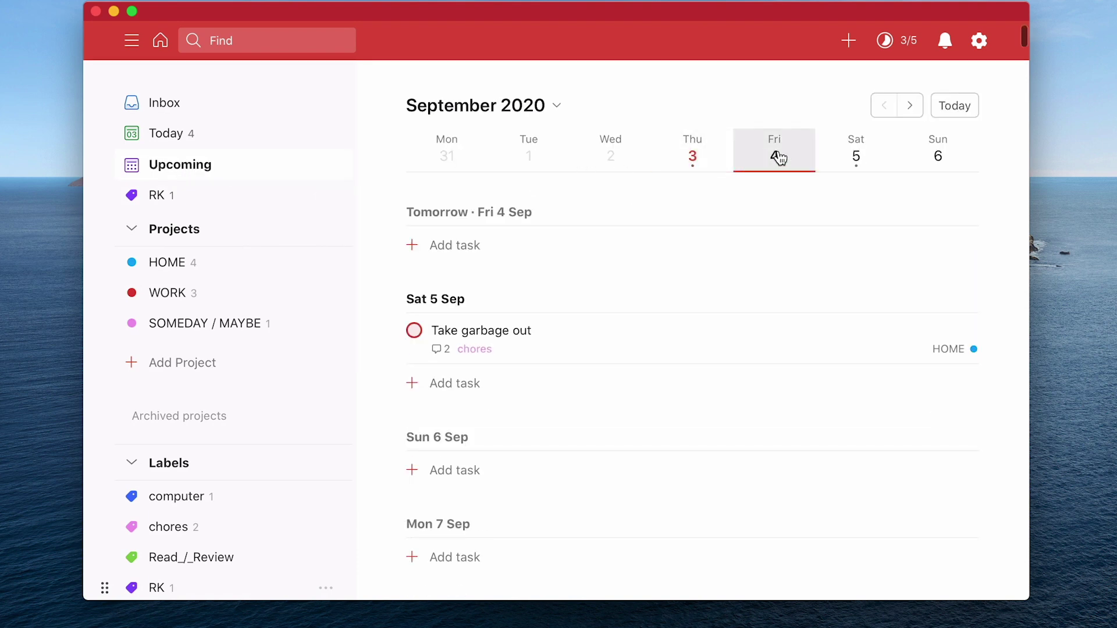
{"action": "left_click", "coordinate": [854, 158]}
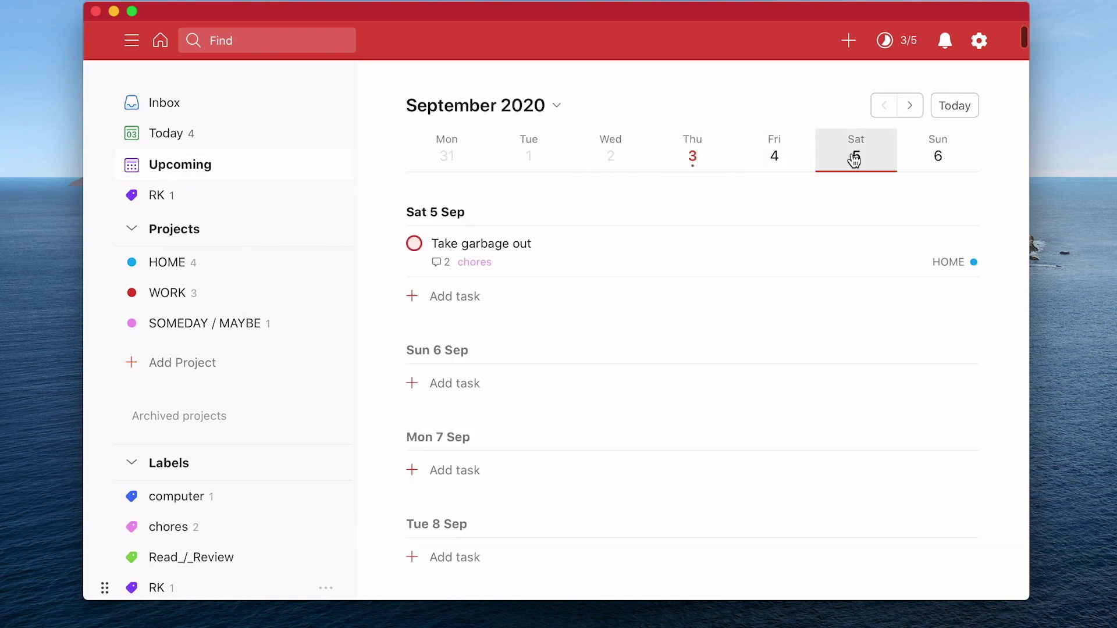
Reschedule the Today task Morning routine to Friday 4 Sep
{"action": "left_click", "coordinate": [174, 140]}
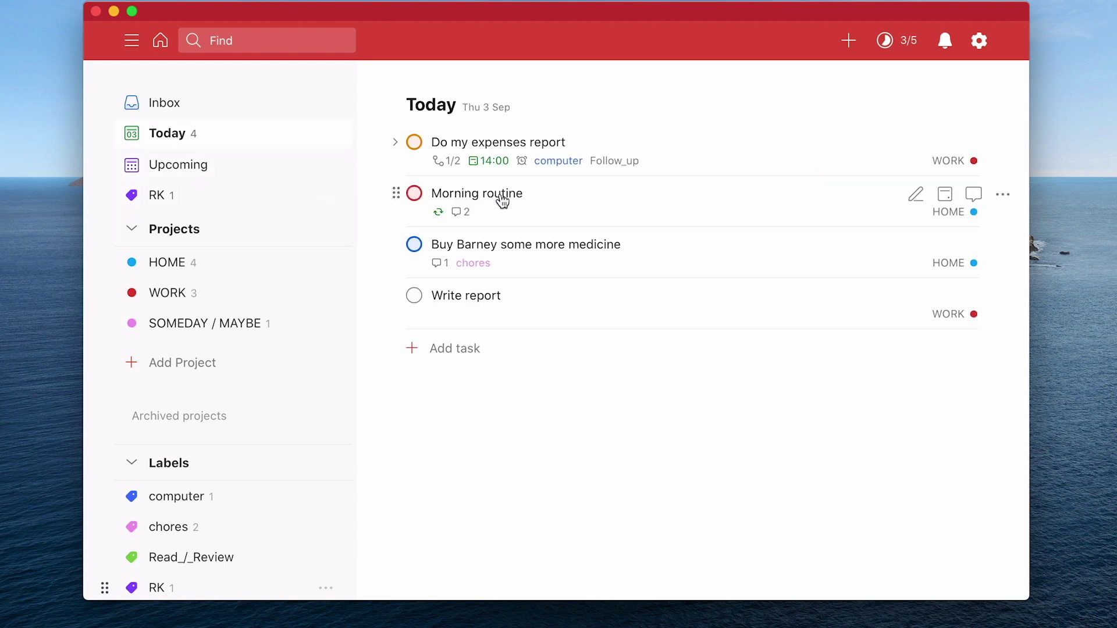
{"action": "left_click", "coordinate": [945, 194]}
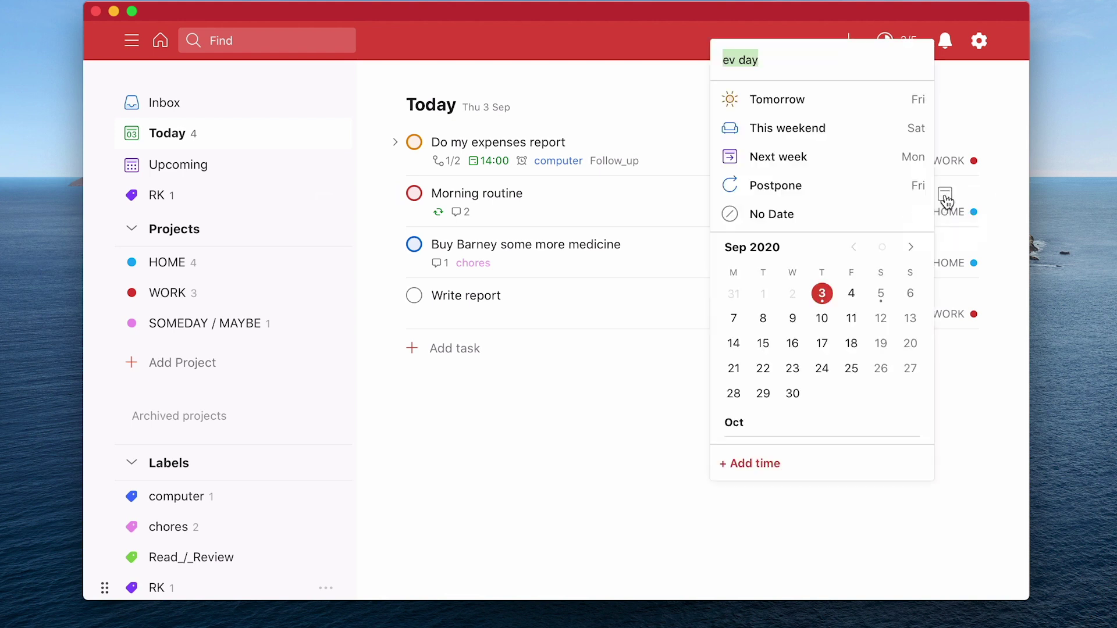
{"action": "left_click", "coordinate": [851, 293]}
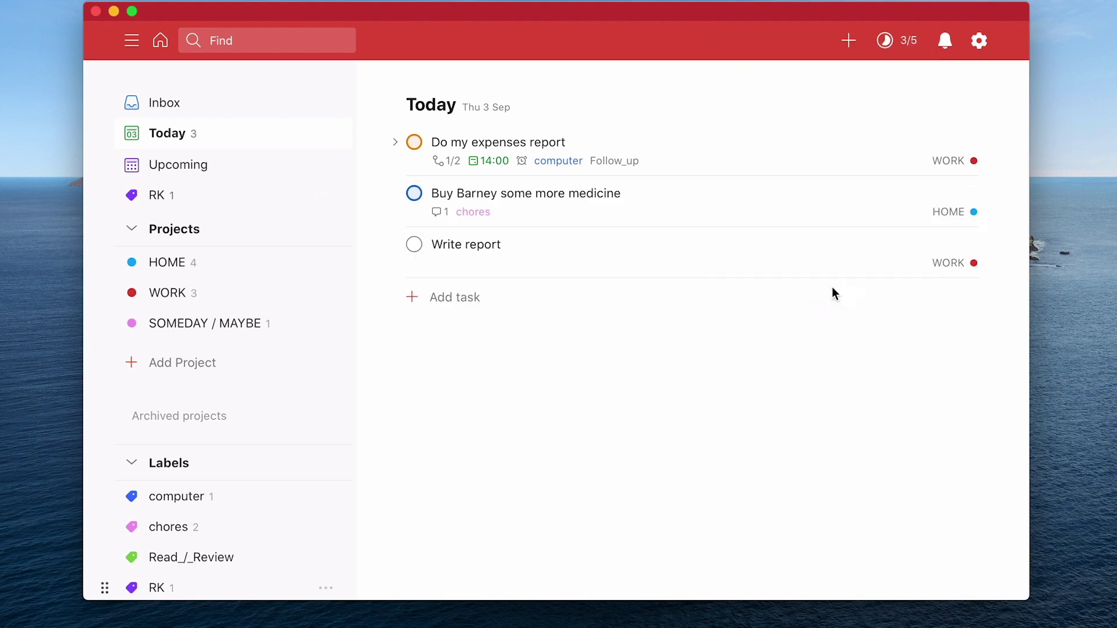
Move The next 3 days filter directly below Today's Deep Work
{"action": "scroll", "coordinate": [198, 459], "scroll_direction": "down", "scroll_amount": 10}
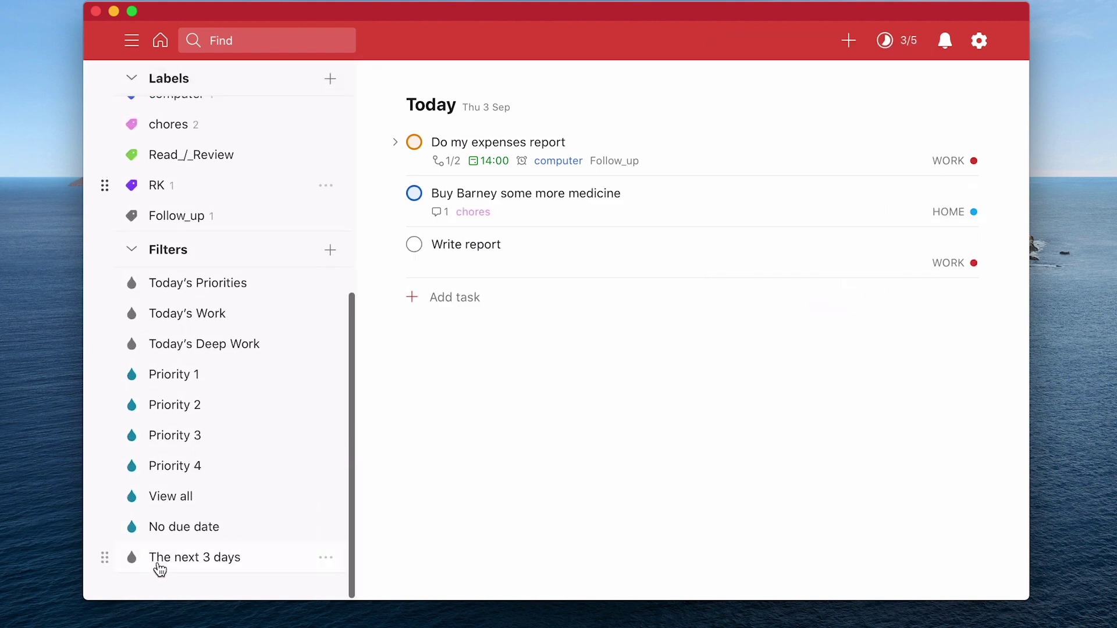
{"action": "left_click", "coordinate": [160, 561]}
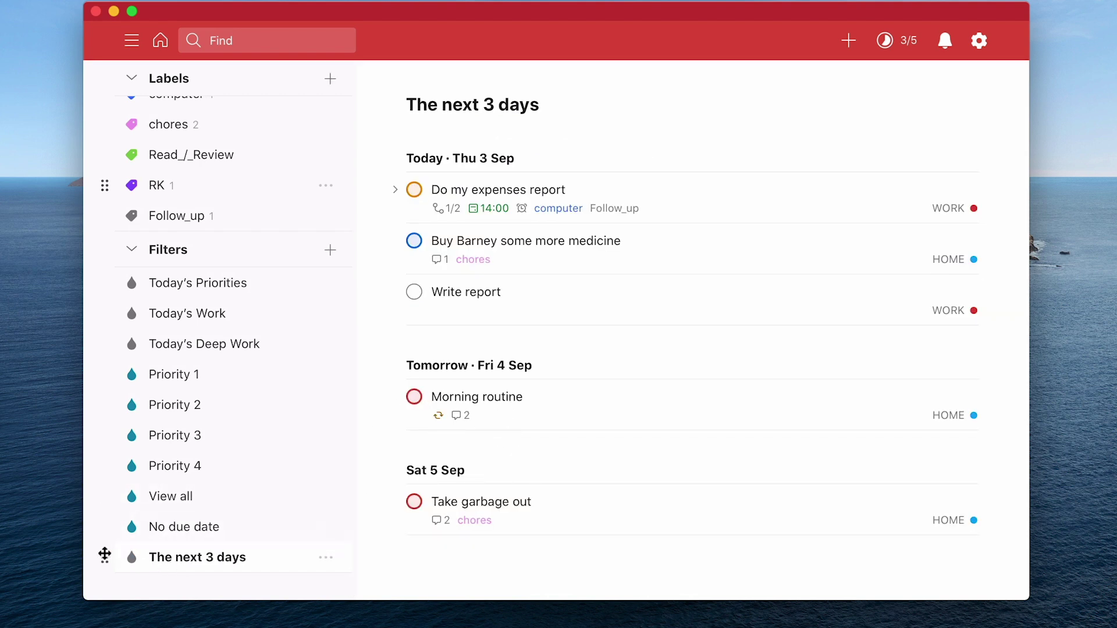
{"action": "left_click_drag", "start_coordinate": [102, 555], "coordinate": [111, 372]}
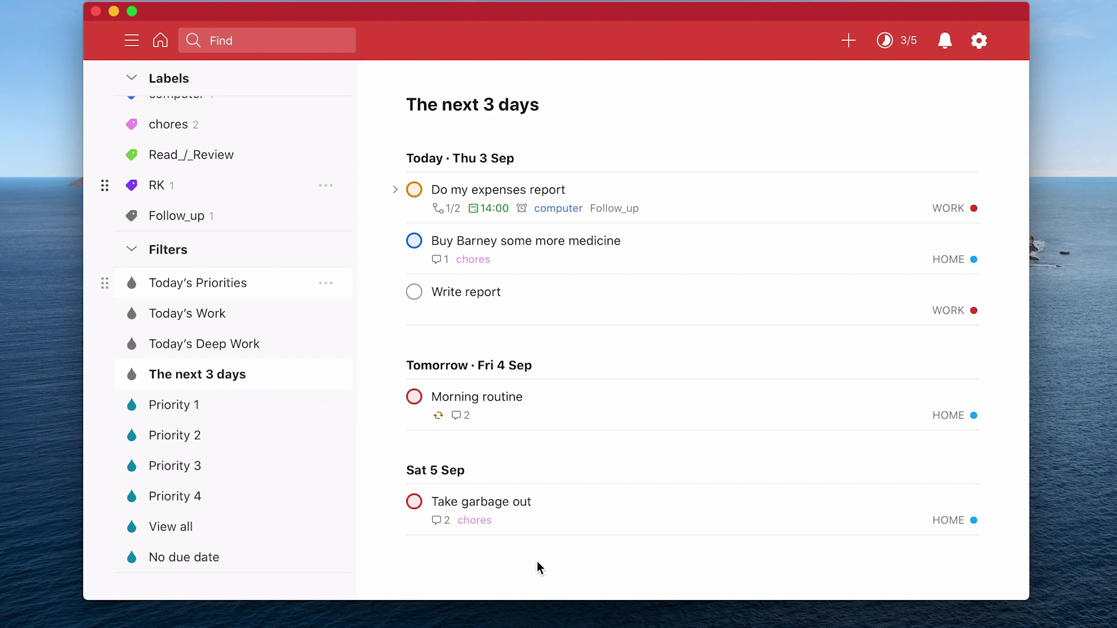
Switch to the Todoist Help Filters article in Safari and view its full address
{"action": "key", "text": "ctrl+Right"}
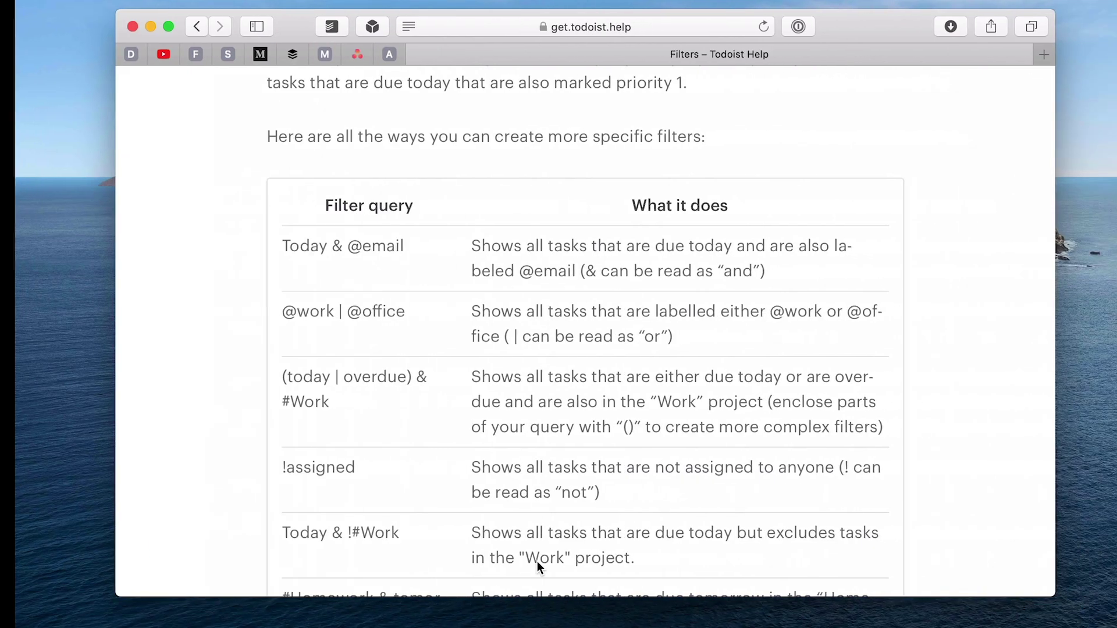
{"action": "scroll", "coordinate": [550, 441], "scroll_direction": "down", "scroll_amount": 15}
{"action": "scroll", "coordinate": [550, 442], "scroll_direction": "up", "scroll_amount": 15}
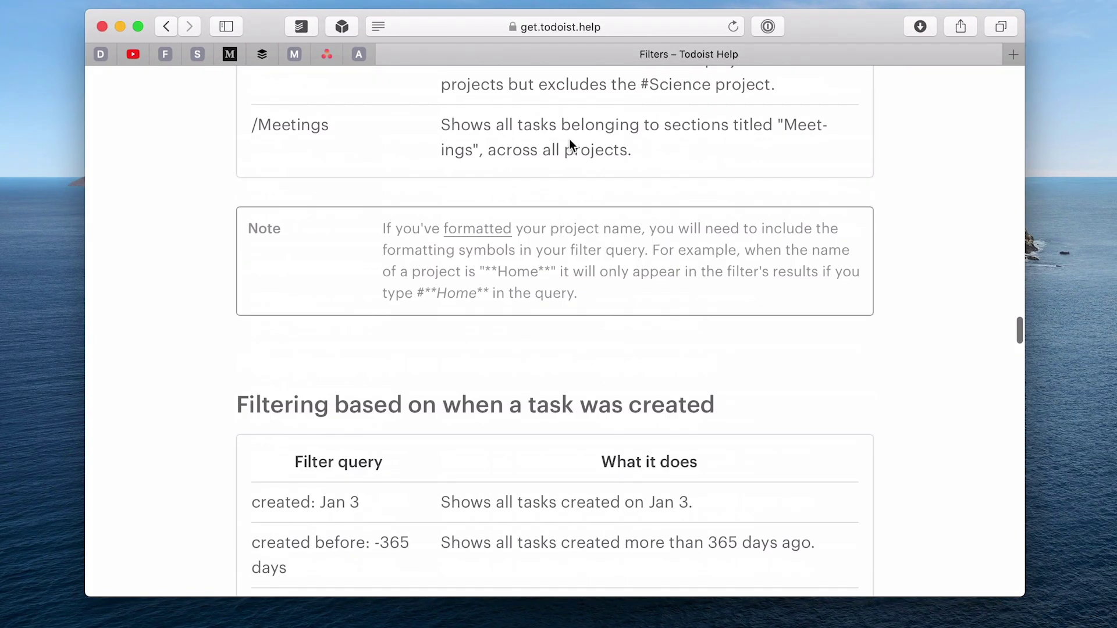
{"action": "left_click", "coordinate": [640, 27]}
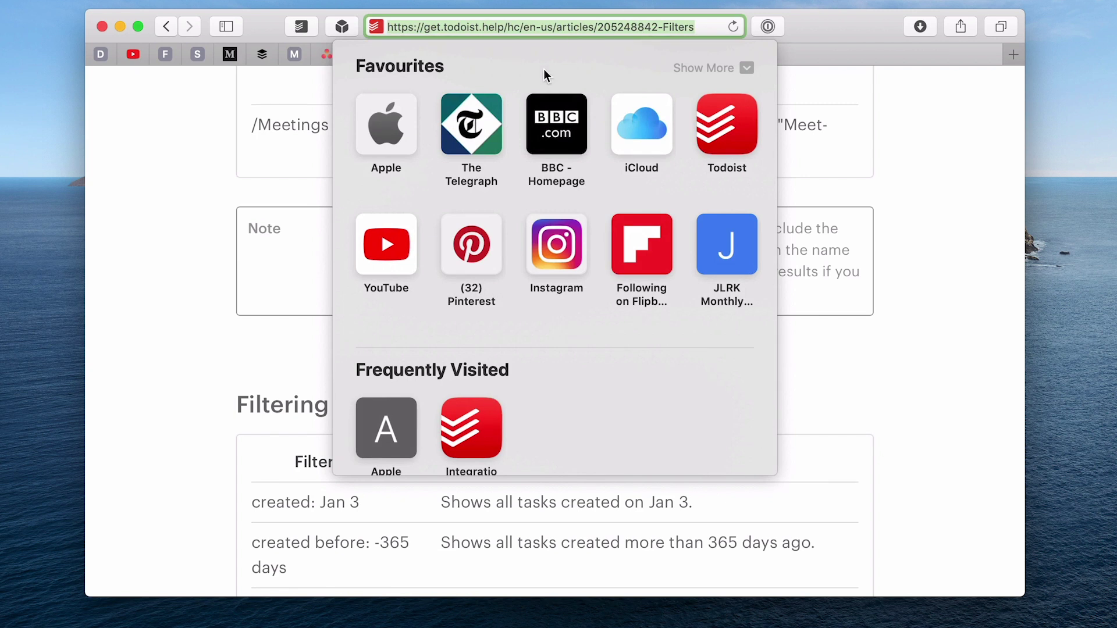
{"action": "left_click", "coordinate": [923, 191]}
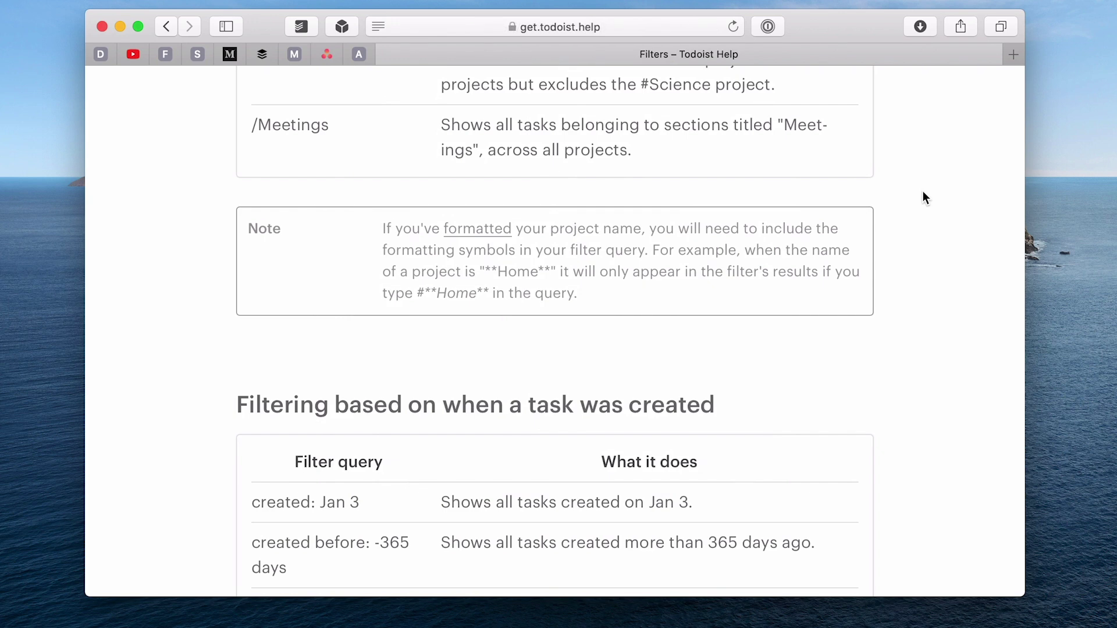
Scroll through the article's filter query tables, then return to the top
{"action": "scroll", "coordinate": [923, 192], "scroll_direction": "up", "scroll_amount": 20}
{"action": "scroll", "coordinate": [923, 191], "scroll_direction": "up", "scroll_amount": 15}
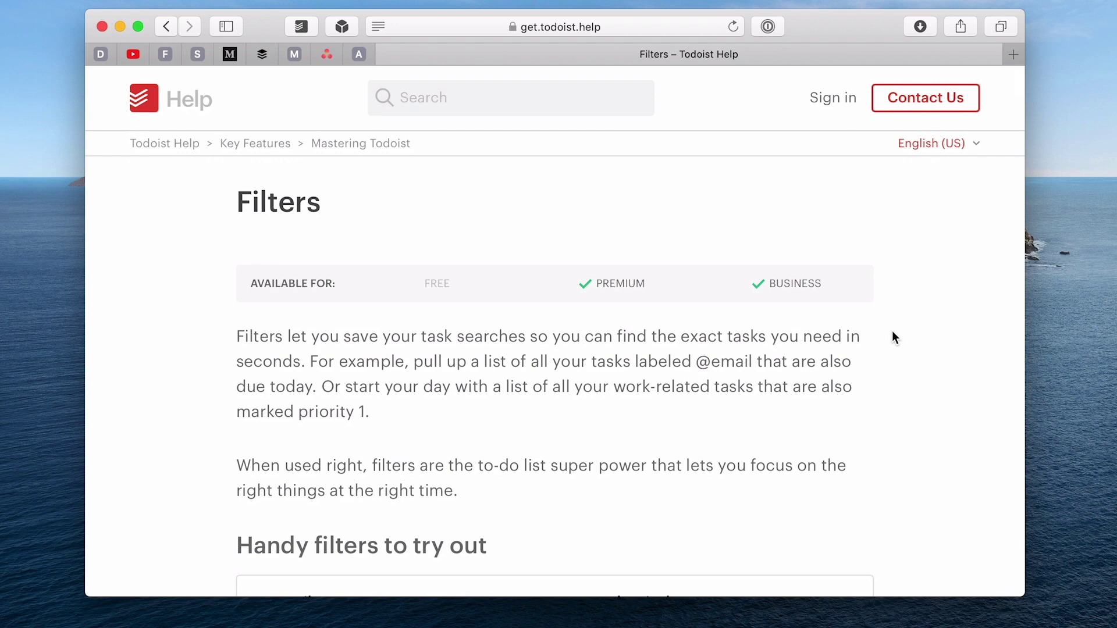
{"action": "scroll", "coordinate": [312, 520], "scroll_direction": "down", "scroll_amount": 10}
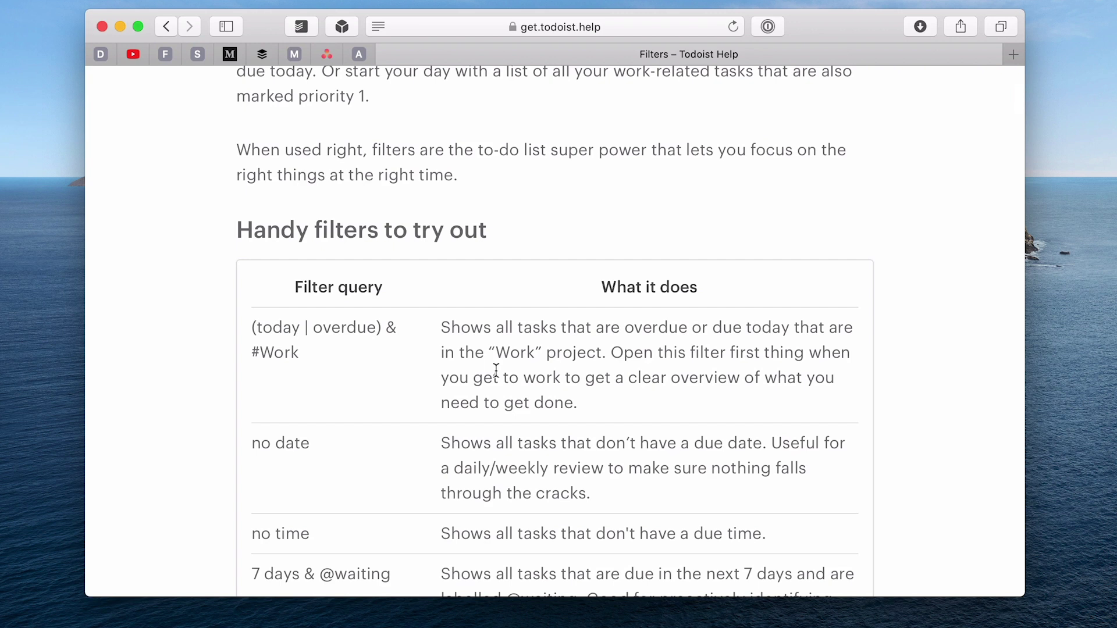
{"action": "scroll", "coordinate": [491, 371], "scroll_direction": "down", "scroll_amount": 1}
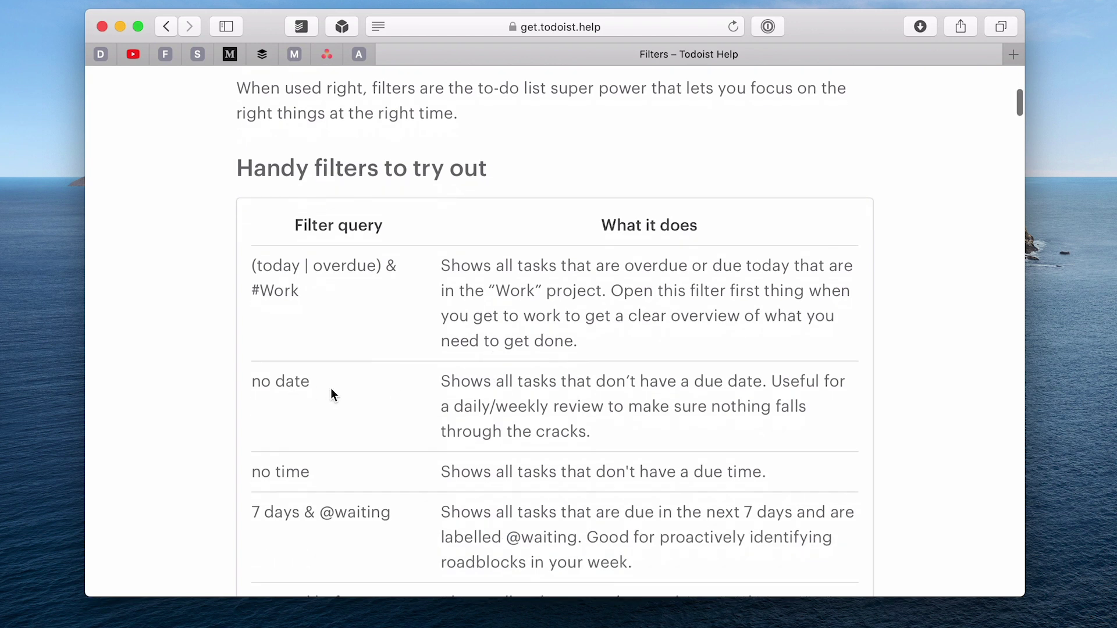
{"action": "scroll", "coordinate": [330, 389], "scroll_direction": "down", "scroll_amount": 3}
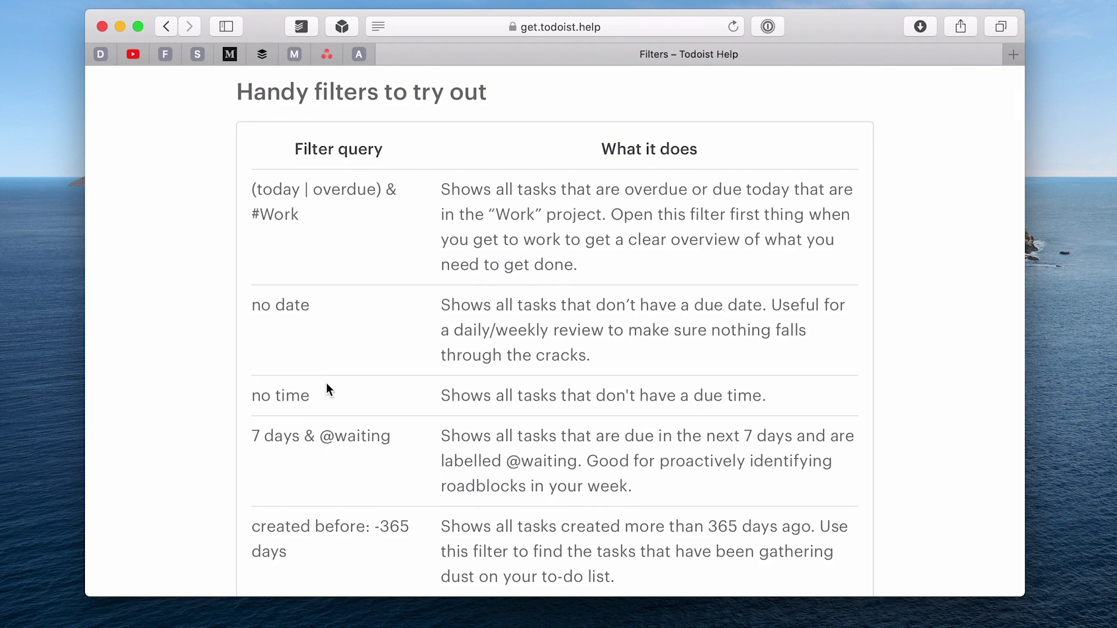
{"action": "scroll", "coordinate": [326, 383], "scroll_direction": "down", "scroll_amount": 3}
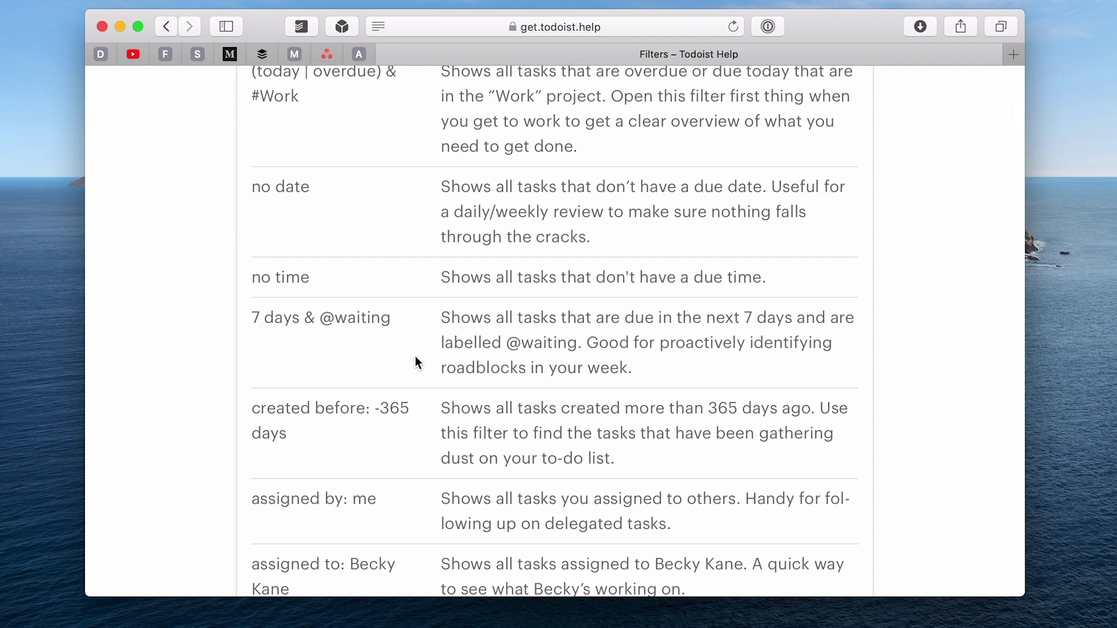
{"action": "scroll", "coordinate": [416, 357], "scroll_direction": "down", "scroll_amount": 15}
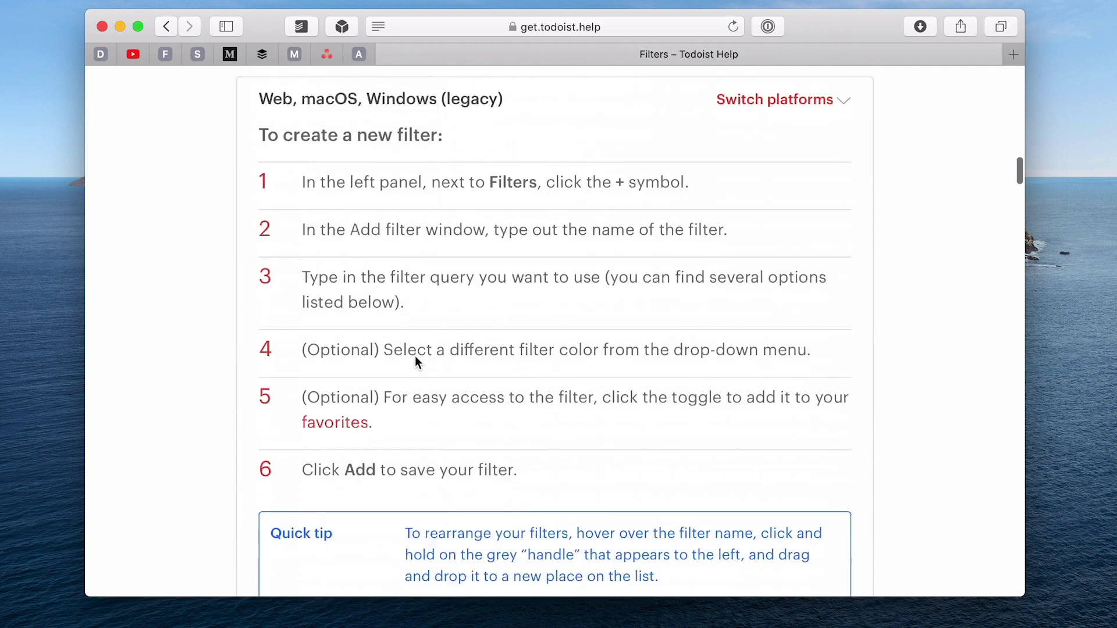
{"action": "scroll", "coordinate": [415, 361], "scroll_direction": "down", "scroll_amount": 20}
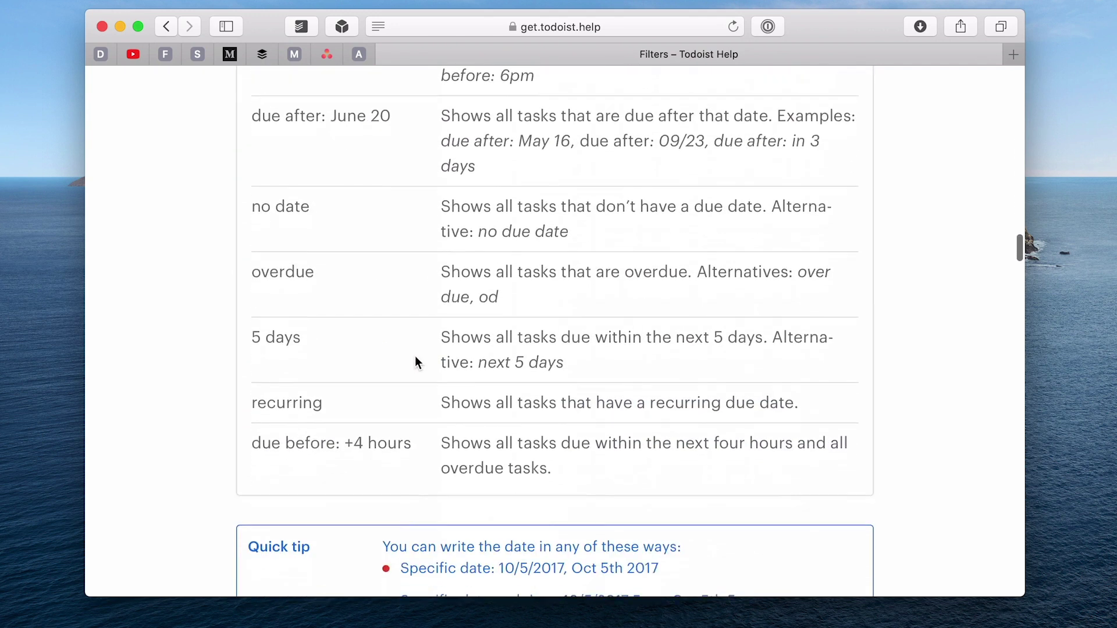
{"action": "scroll", "coordinate": [415, 362], "scroll_direction": "down", "scroll_amount": 1}
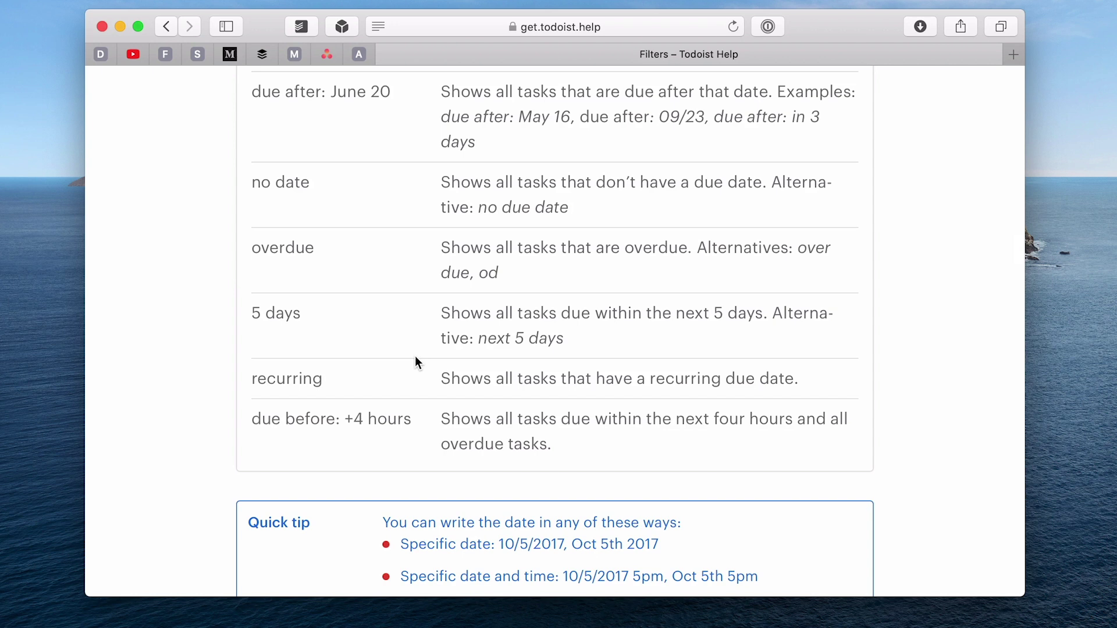
{"action": "key", "text": "Home"}
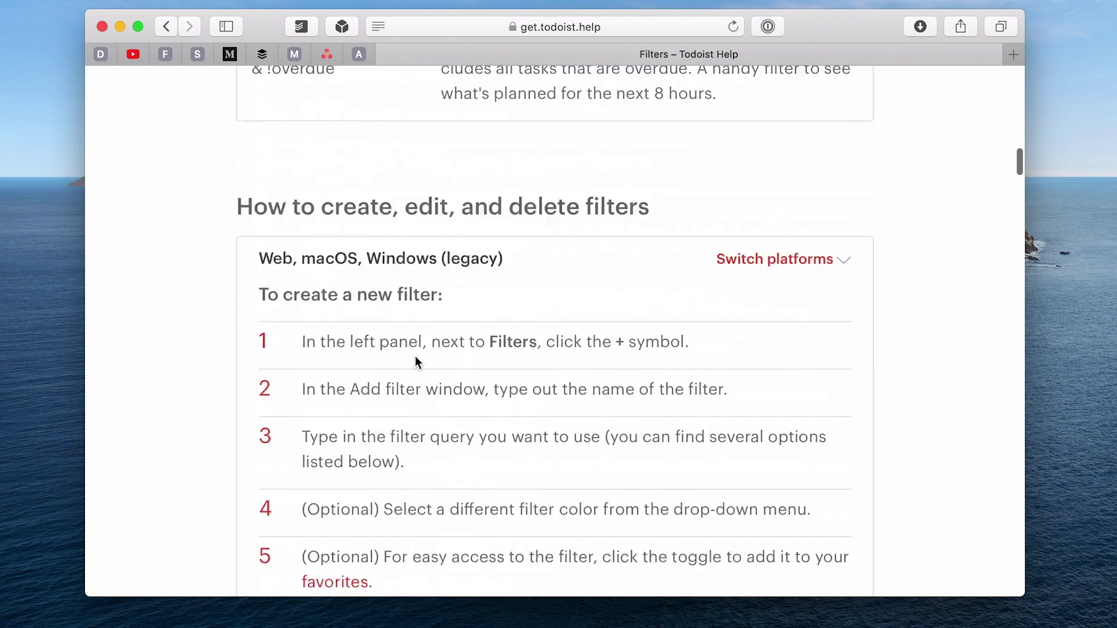
{"action": "scroll", "coordinate": [415, 356], "scroll_direction": "down", "scroll_amount": 1}
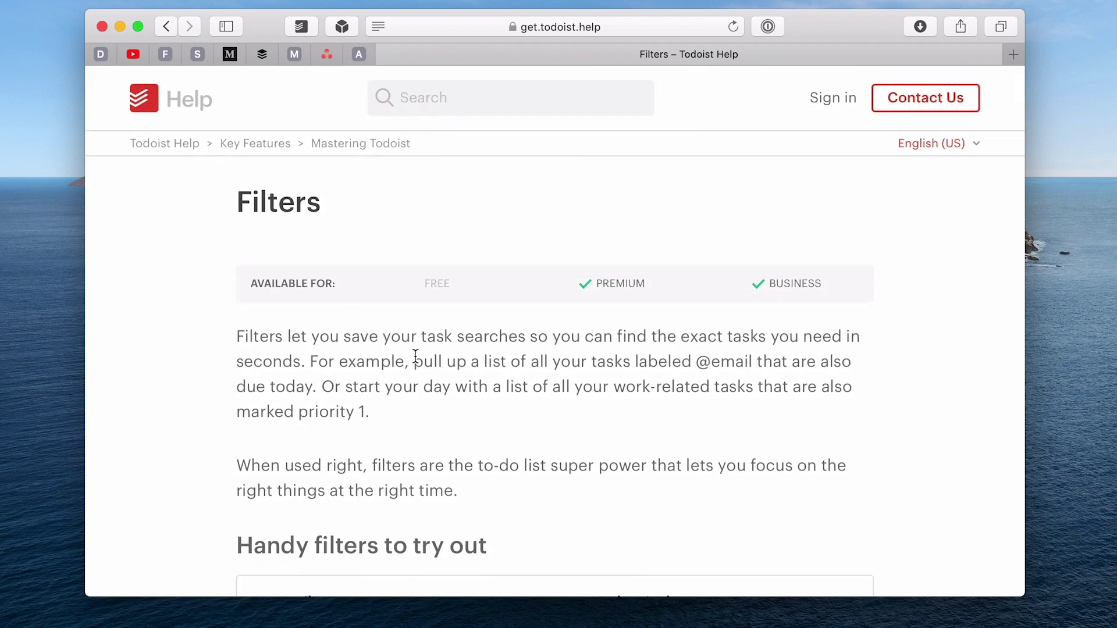
Return from Safari to the Todoist window showing The next 3 days filter
{"action": "key", "text": "ctrl+Left"}
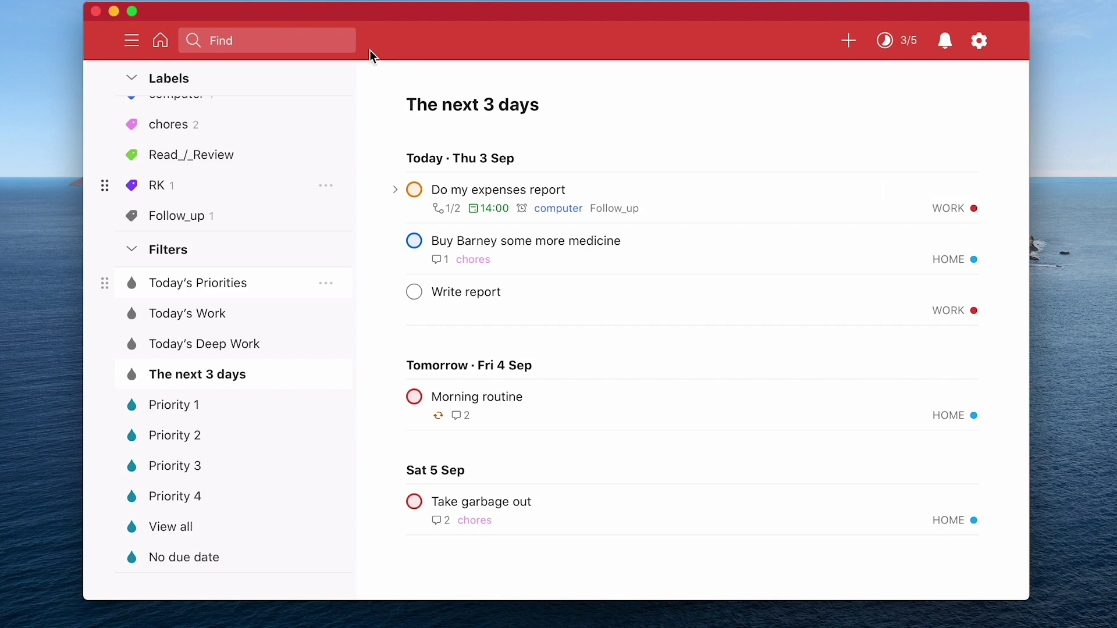
Search with the query 'p1' to list priority 1 tasks
{"action": "left_click", "coordinate": [293, 38]}
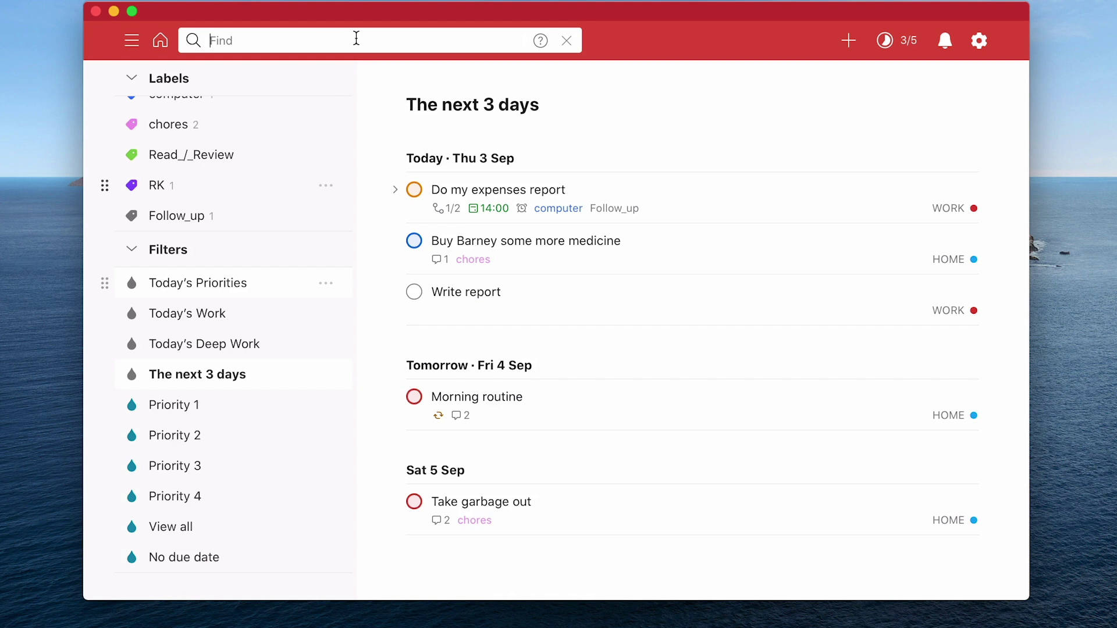
{"action": "type", "text": "p1"}
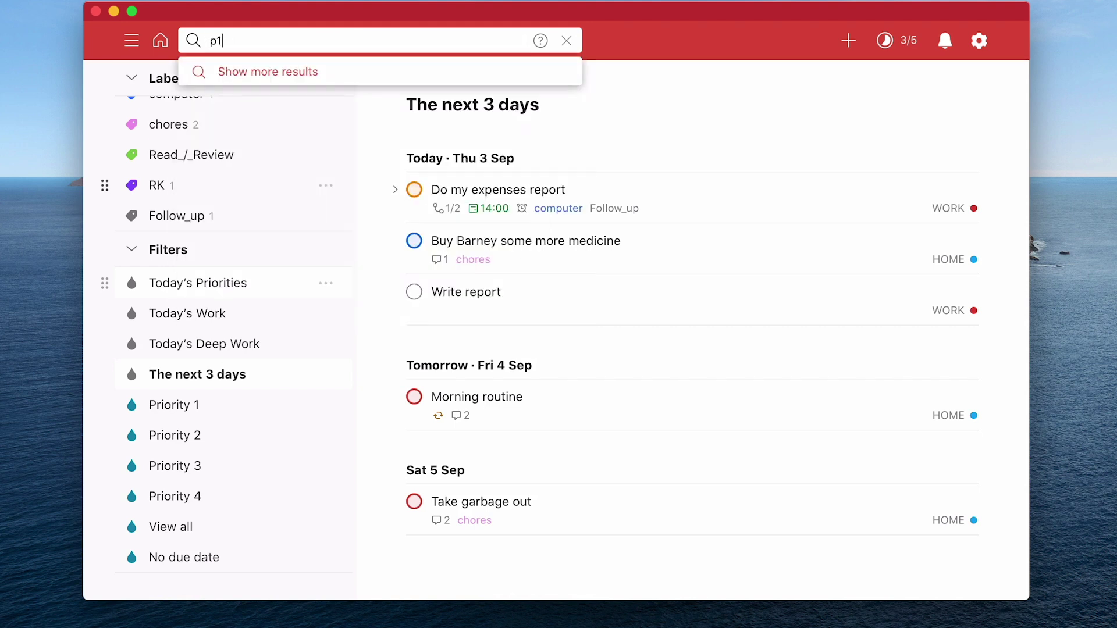
{"action": "key", "text": "Return"}
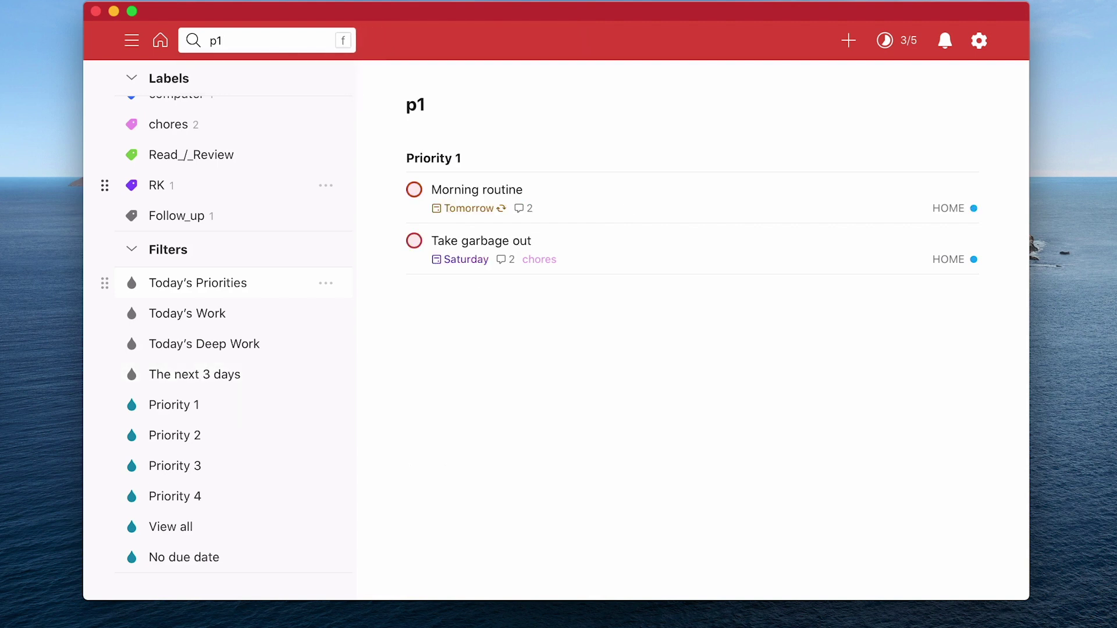
Run the query 'Today & p1', which returns no tasks, then clear it
{"action": "left_click", "coordinate": [244, 40]}
{"action": "type", "text": "Today &"}
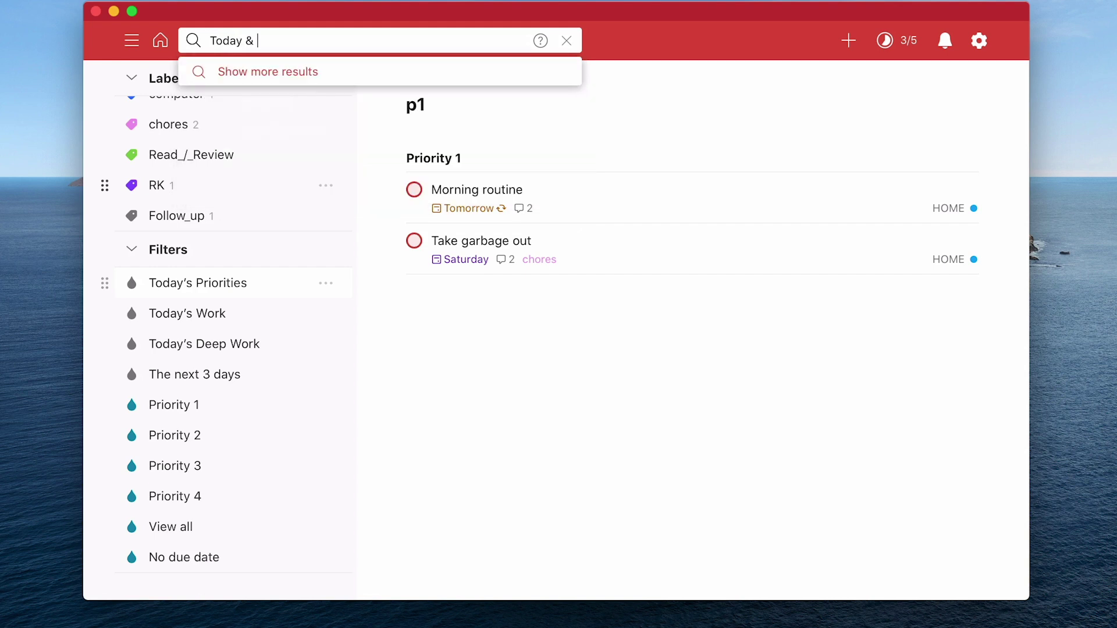
{"action": "type", "text": " p1"}
{"action": "key", "text": "Return"}
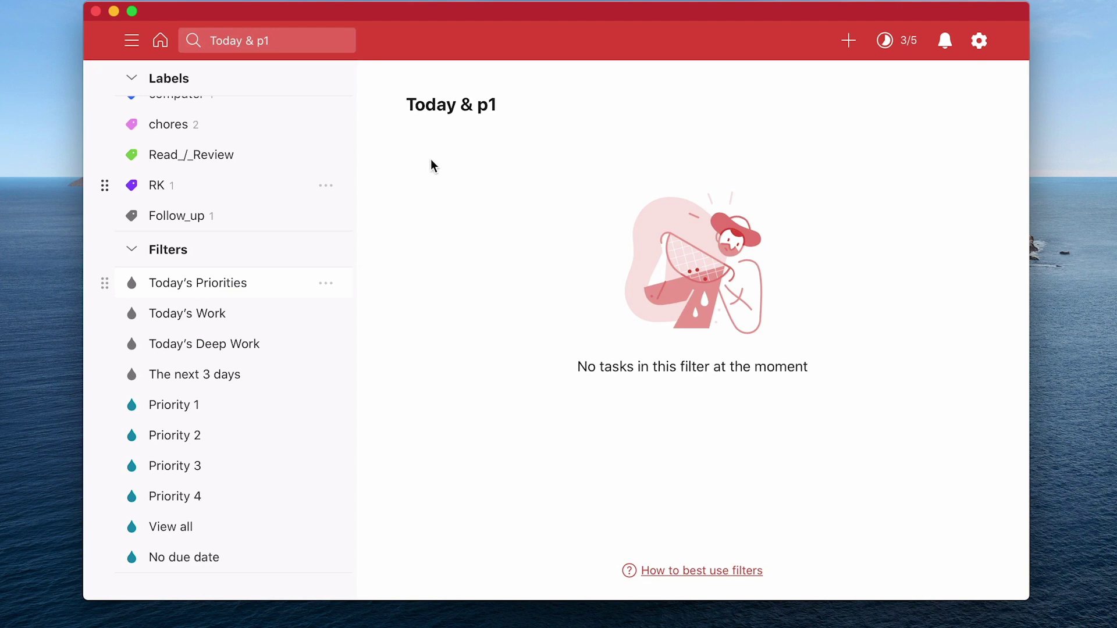
{"action": "left_click", "coordinate": [295, 39]}
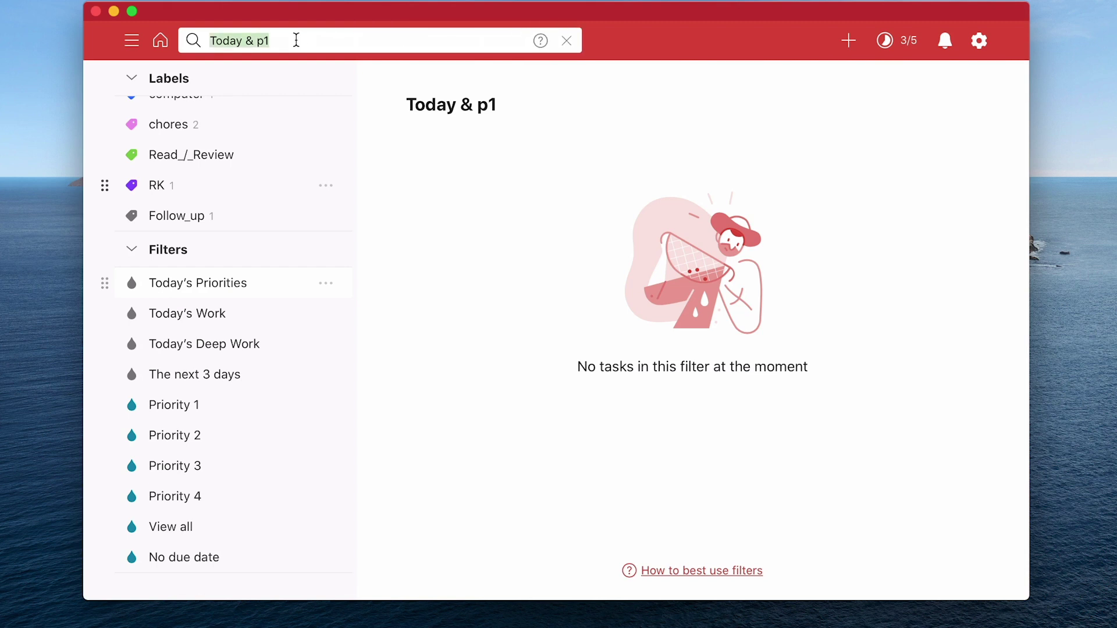
{"action": "left_click", "coordinate": [567, 41]}
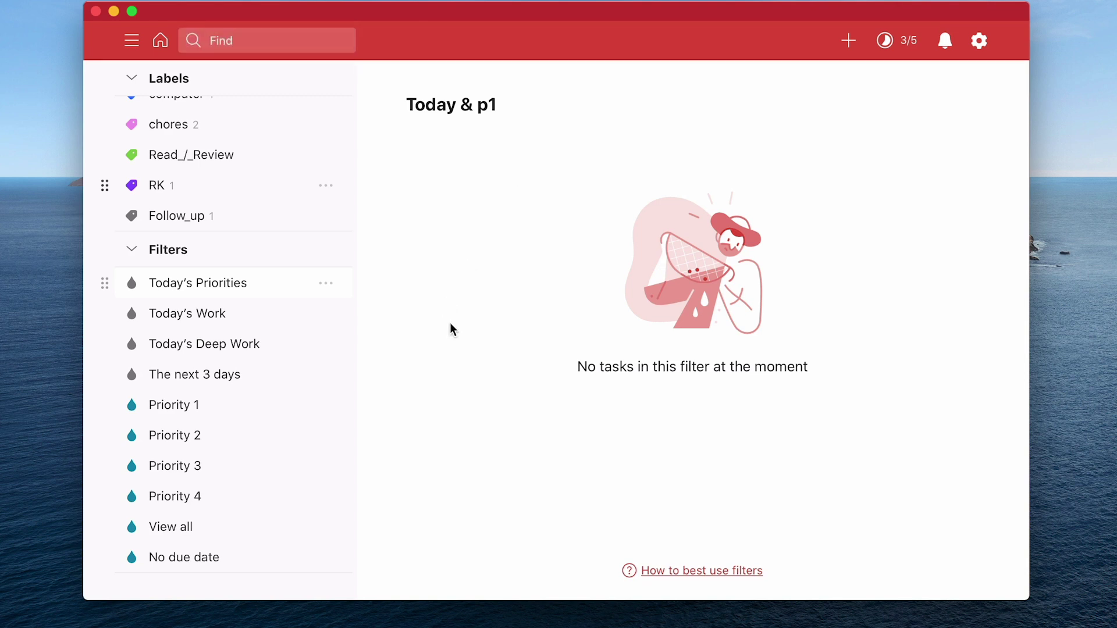